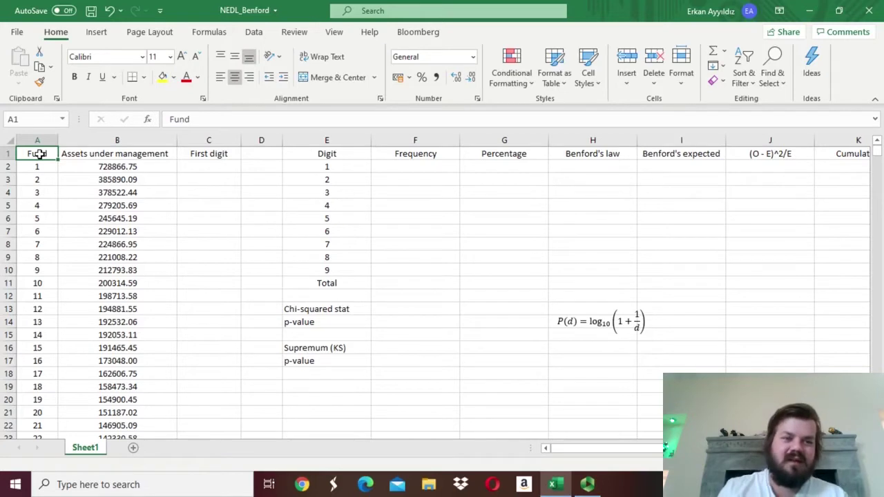
Review the extent of the fund list in column A and the first few assets under management values.
key("Down")
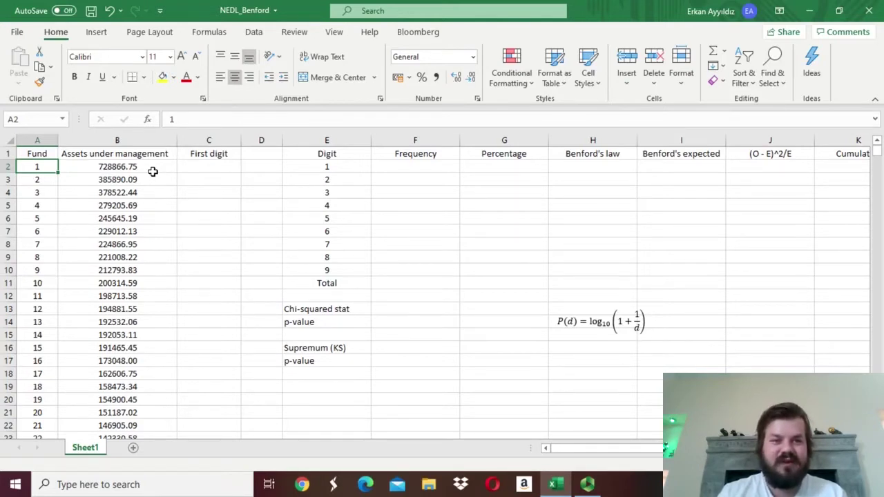
key("ctrl+shift+Down")
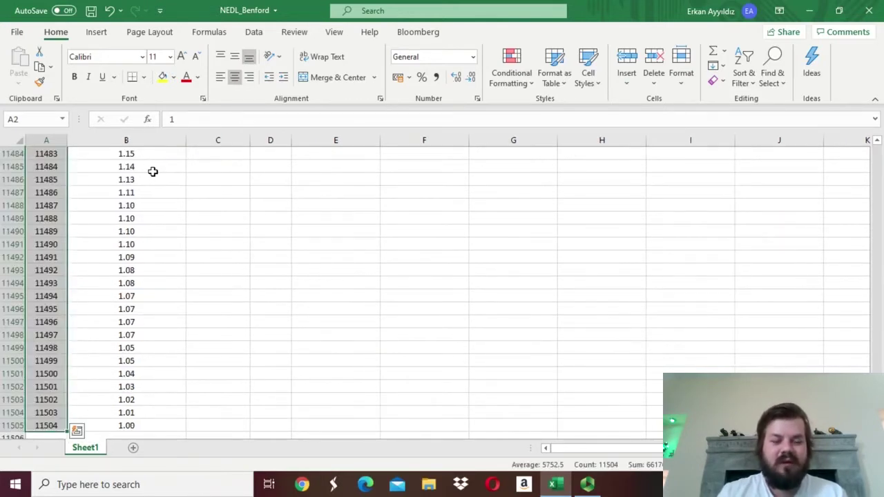
key("ctrl+Home")
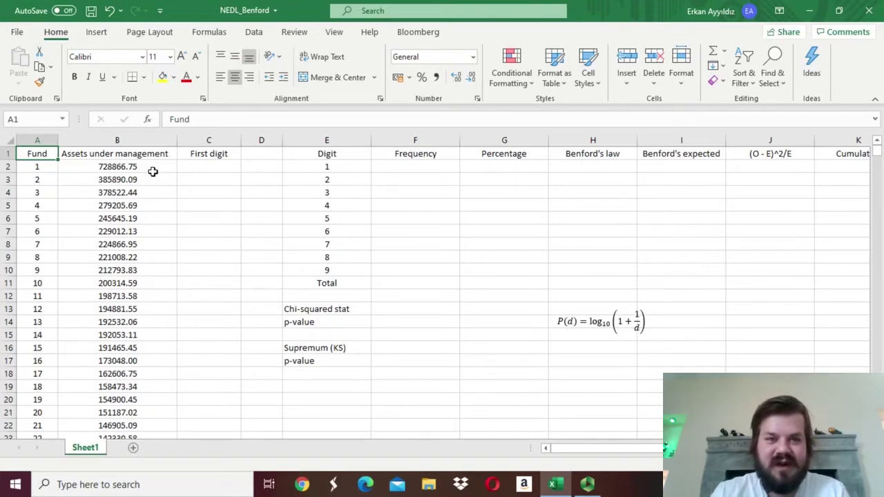
left_click(209, 171)
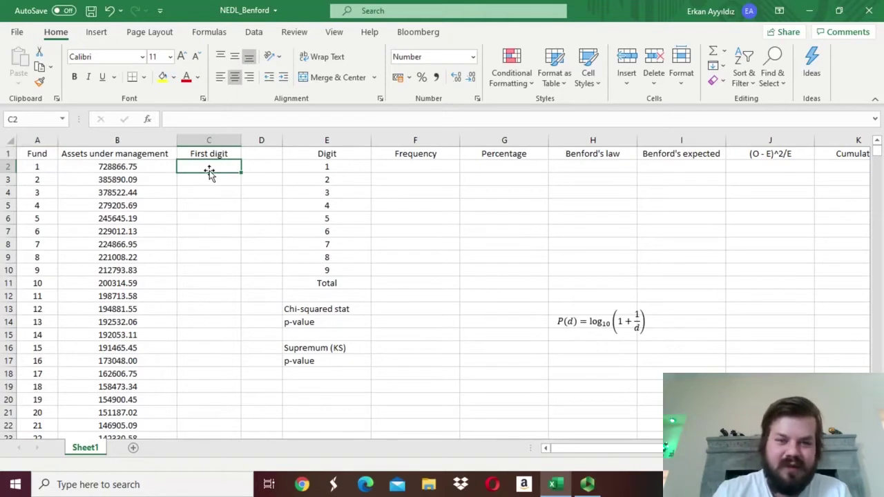
left_click(138, 164)
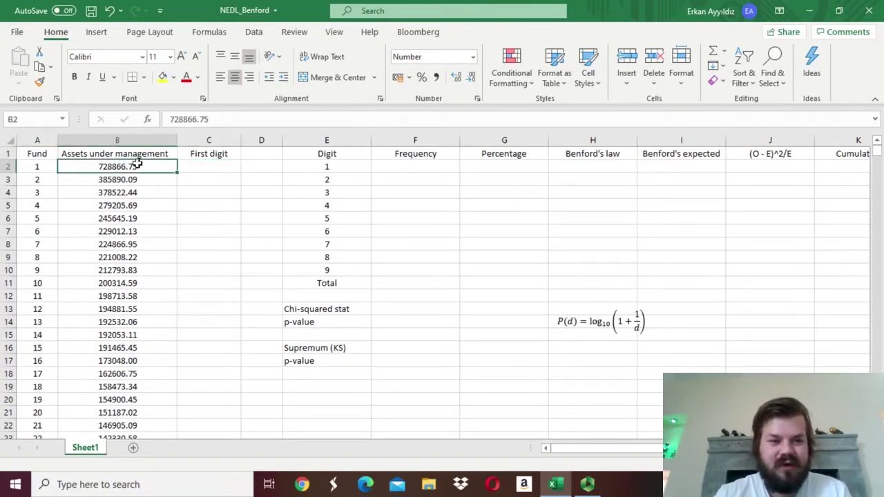
key("Down")
key("Down")
Enter the formula =LEFT(B2,1) in C2 to extract the first digit of the first fund's assets.
left_click(223, 167)
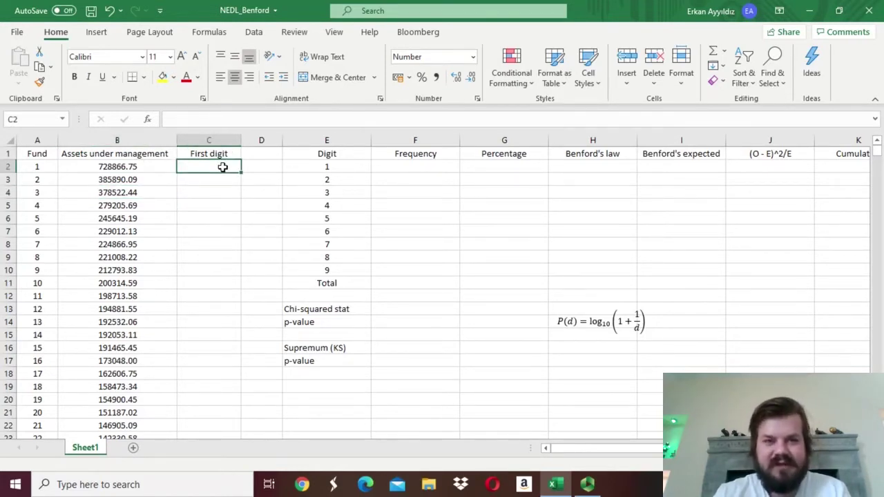
type("=")
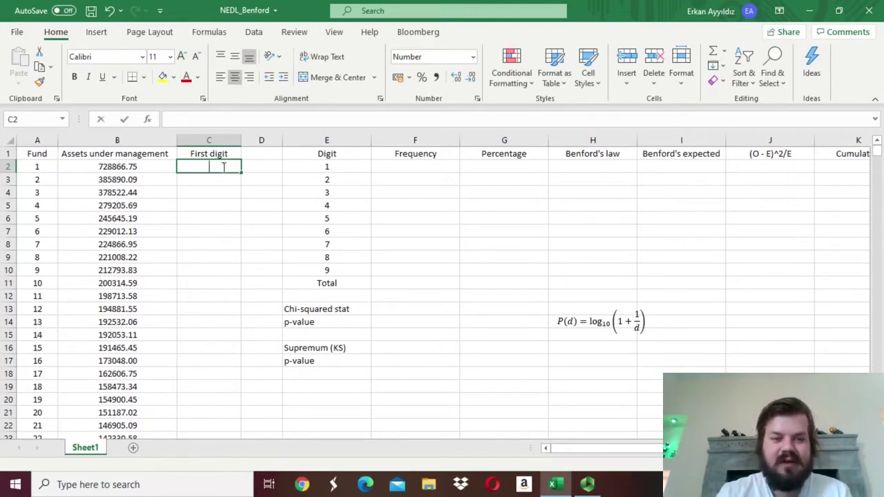
type("LEFT(")
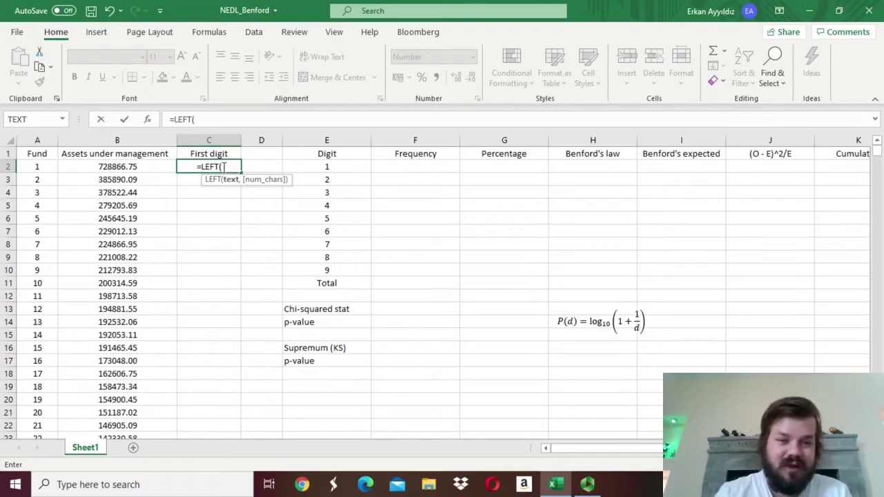
left_click(110, 165)
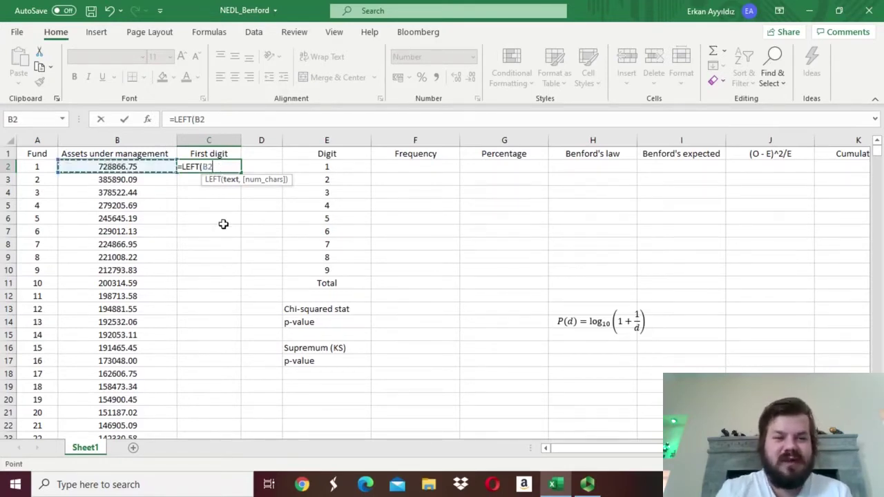
type(",")
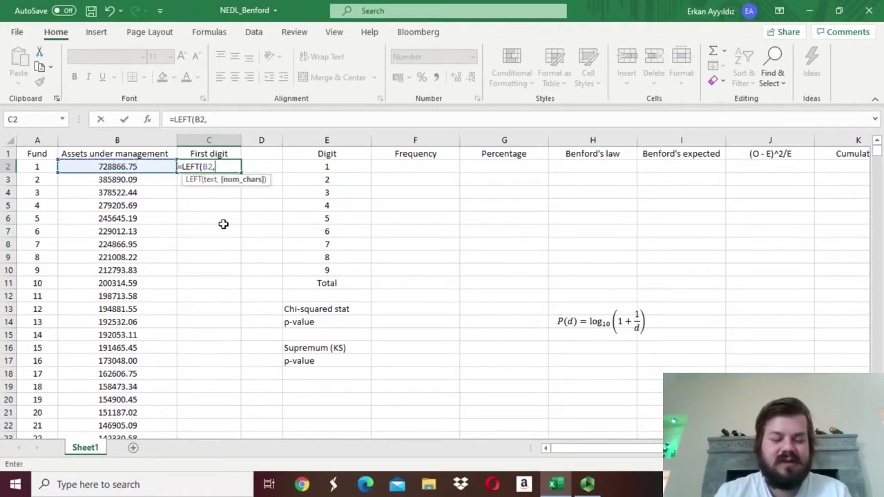
type("1")
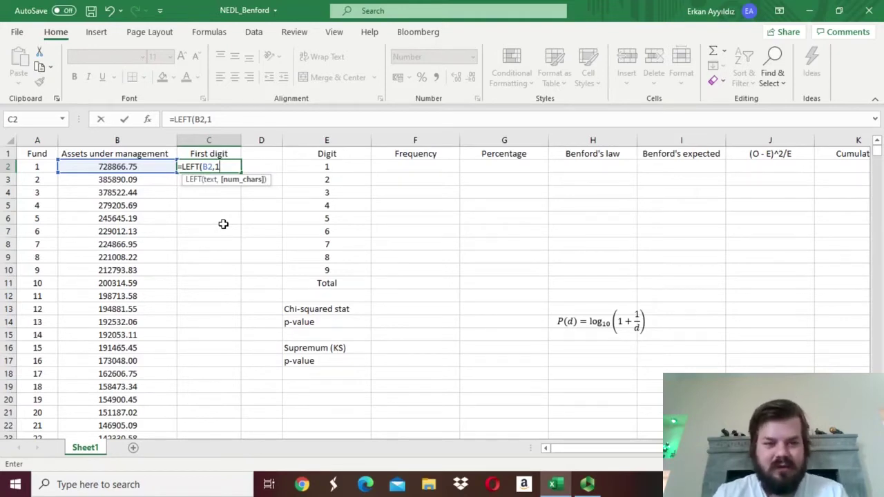
type(")")
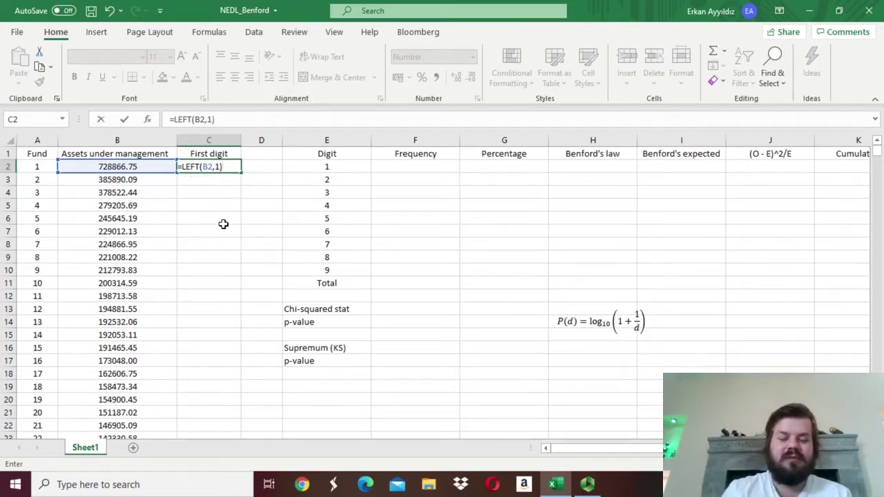
key("Return")
key("Up")
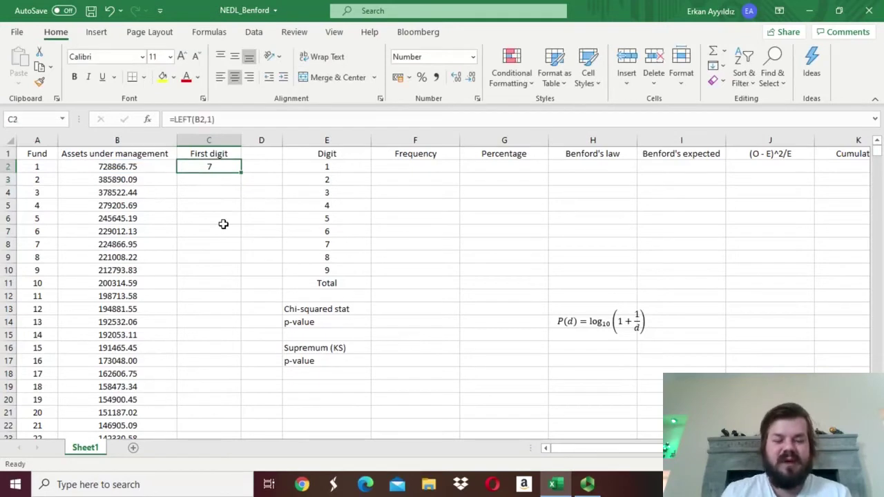
Append +0 to the LEFT formula in C2 to make it numeric, and fill it down the First digit column.
double_click(205, 166)
left_click(263, 119)
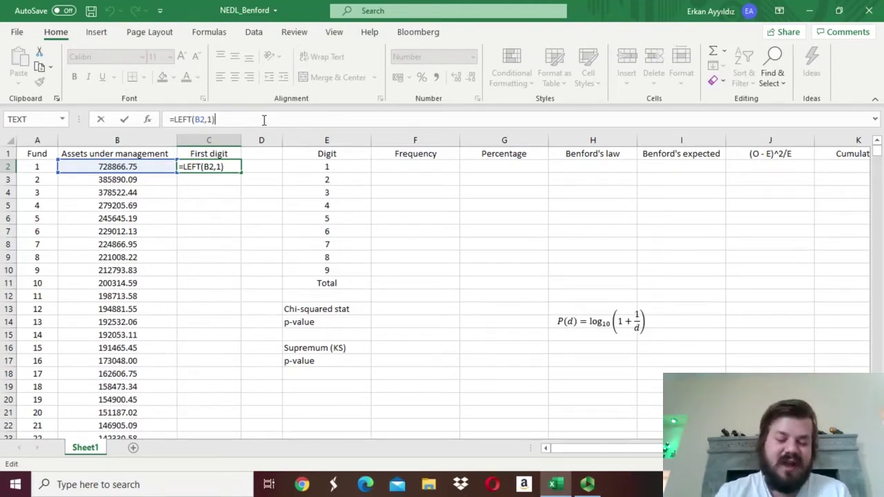
type("+0")
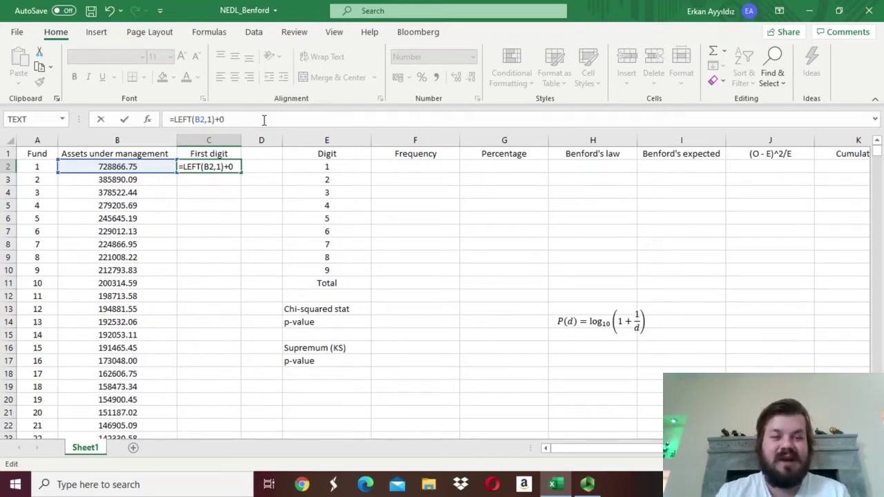
key("Return")
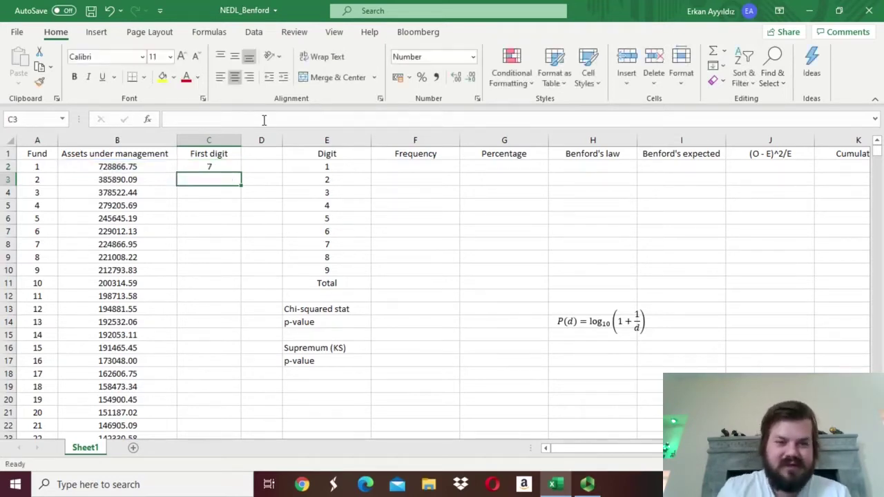
key("Up")
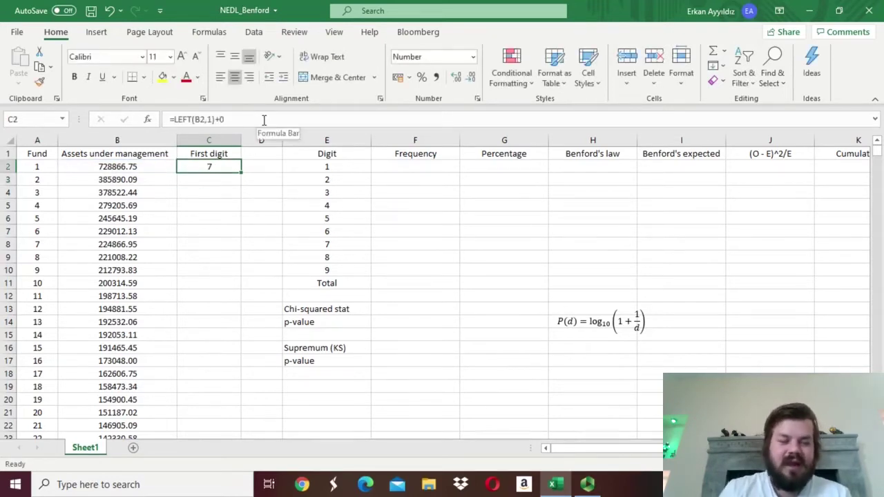
double_click(241, 173)
left_click(204, 169)
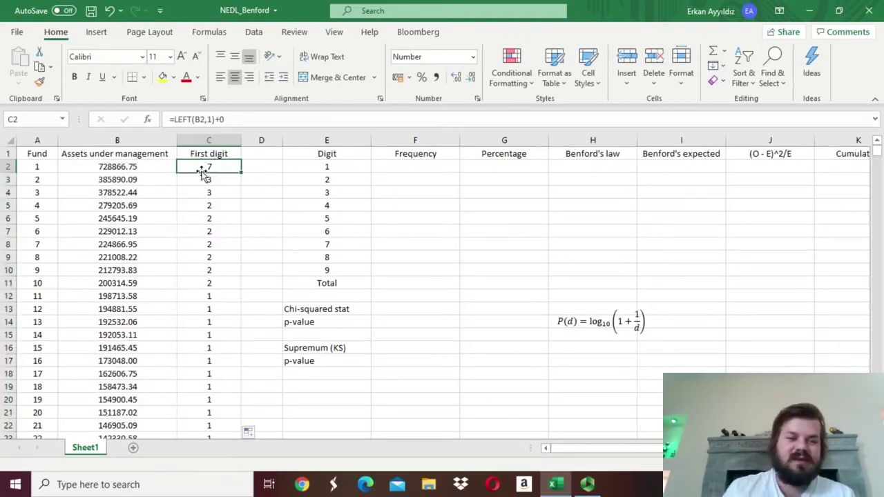
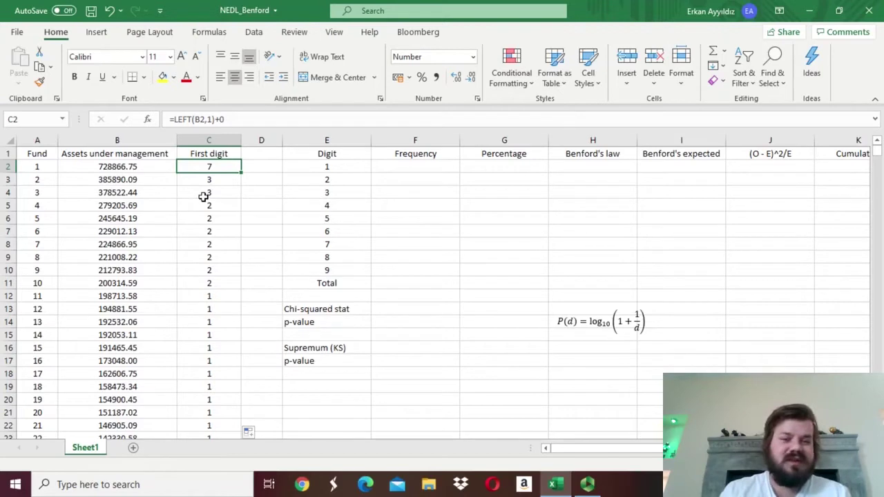
Examine how the extracted first digits change down the first 45 or so rows of column C.
left_click_drag(205, 177, 212, 278)
left_click(207, 308)
left_click_drag(205, 317, 197, 408)
left_click(198, 408)
key("Down")
key("Down")
key("Down")
key("Down")
key("Down")
key("Down")
key("Down")
key("Down")
key("Down")
key("Down")
key("Up")
key("Up")
key("Up")
key("Up")
key("Up")
key("Up")
key("Up")
key("Up")
key("Up")
key("Up")
key("Up")
key("Down")
key("Down")
key("Down")
key("Down")
key("Down")
key("Down")
key("Down")
key("Down")
key("Down")
key("Down")
key("Down")
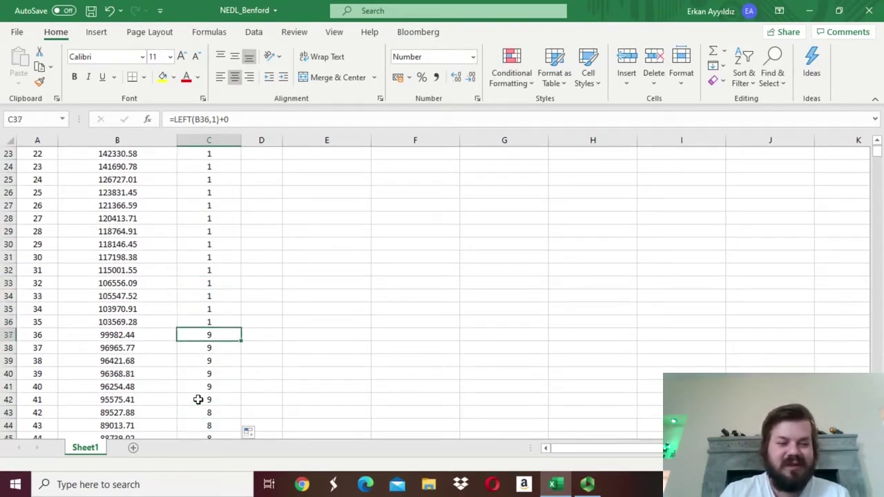
key("Down")
key("Down")
key("Down")
key("Down")
key("Down")
key("Down")
key("Down")
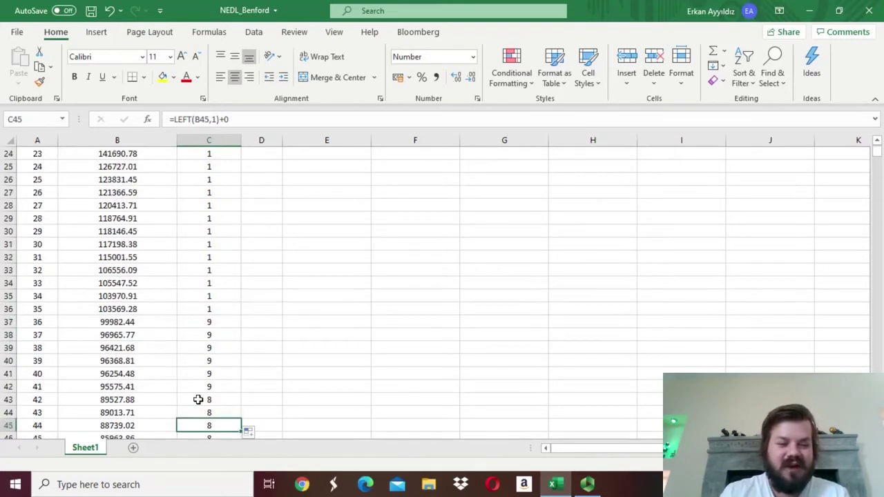
key("Up")
key("Up")
key("Up")
key("ctrl+Up")
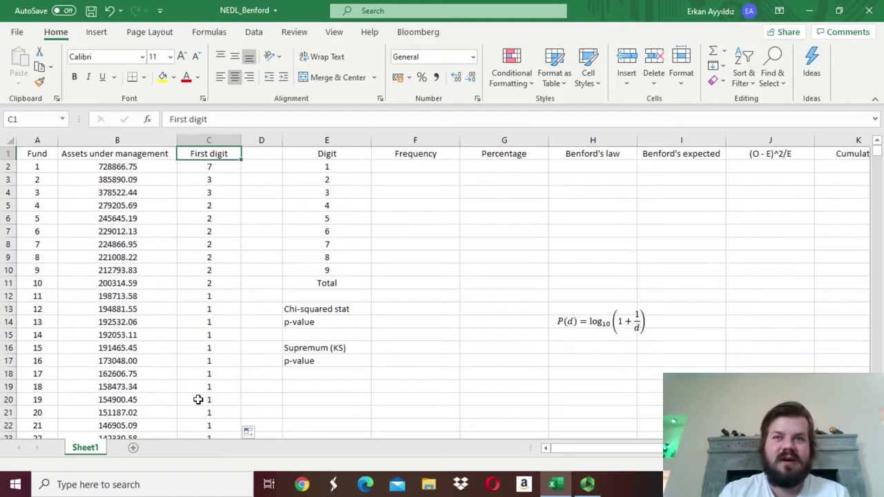
Examine the end of the dataset around row 11505, comparing the smallest asset values with their first digits.
key("Down")
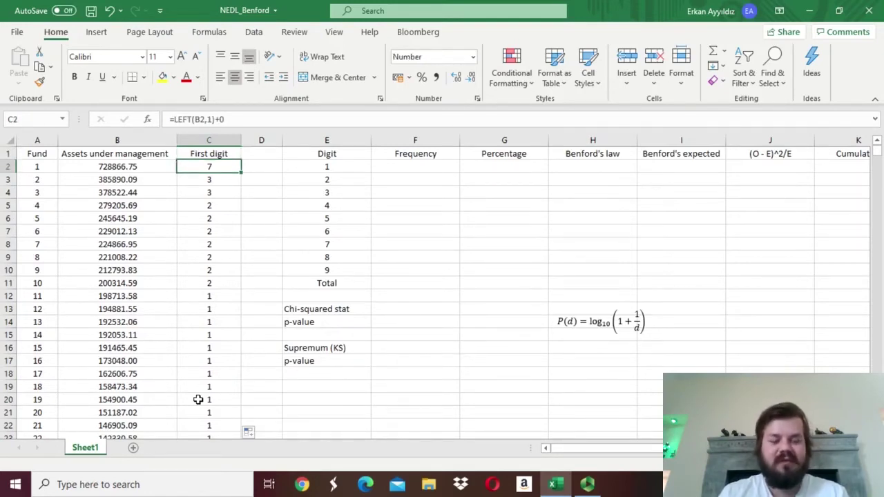
key("ctrl+Down")
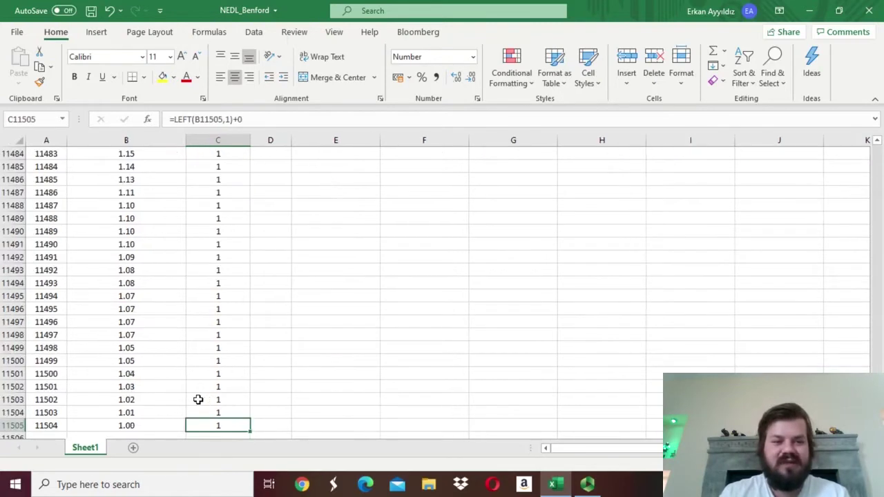
left_click(162, 420)
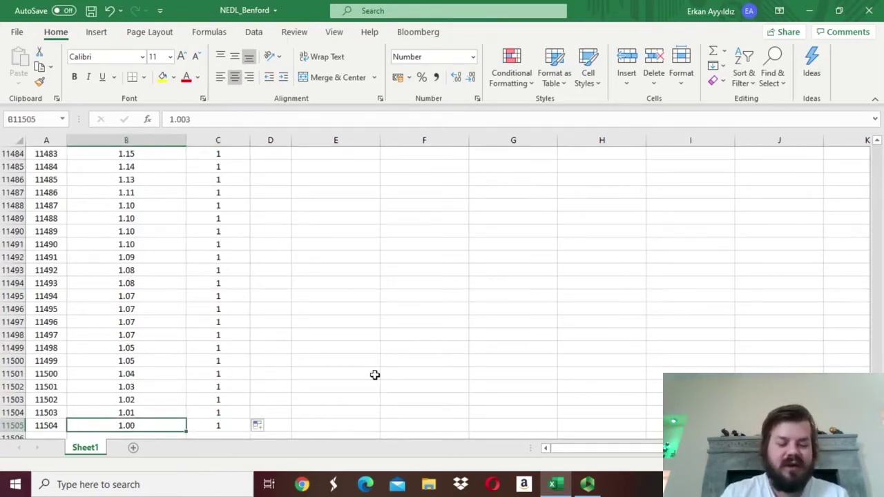
key("Down")
key("Right")
key("Left")
key("Up")
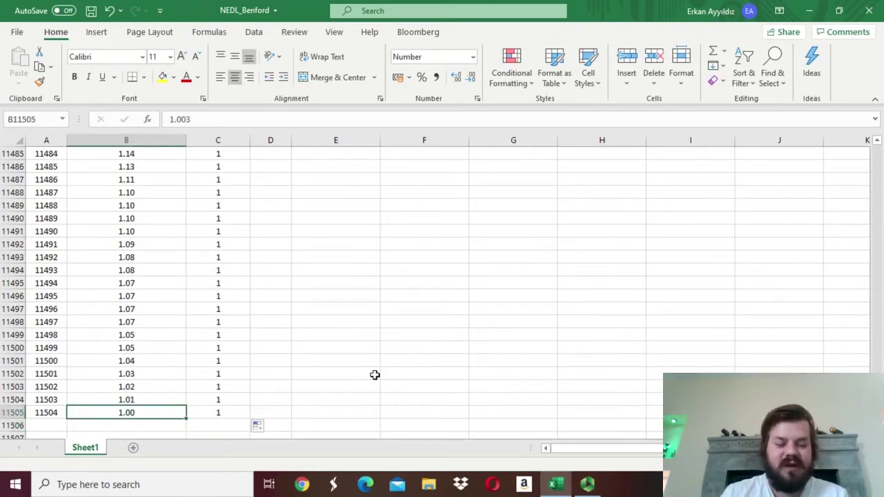
key("Down")
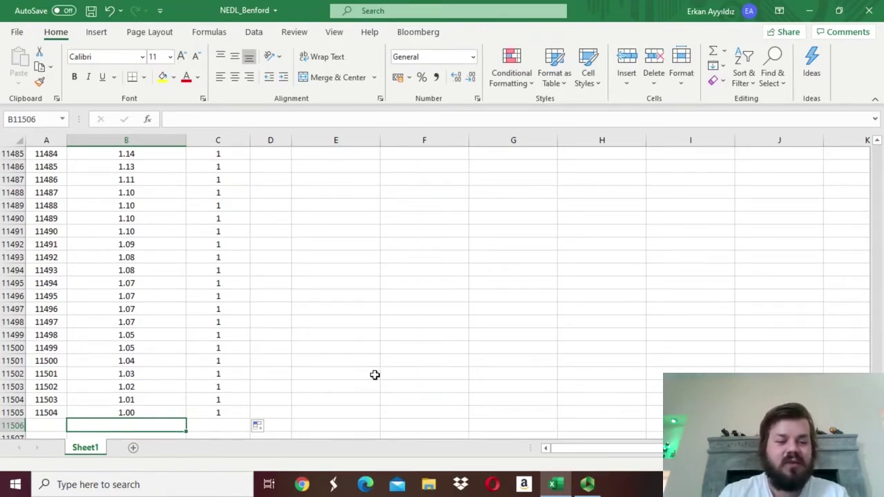
key("Right")
key("Up")
key("Down")
key("Down")
key("Up")
key("Left")
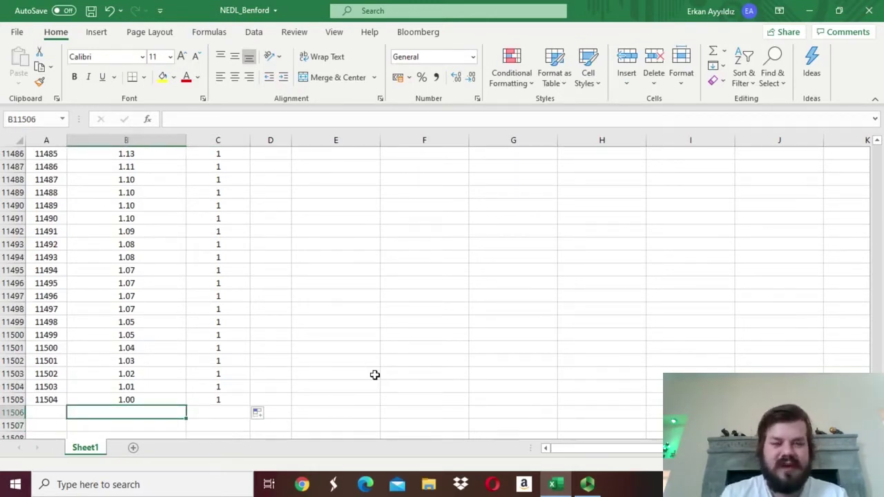
key("Right")
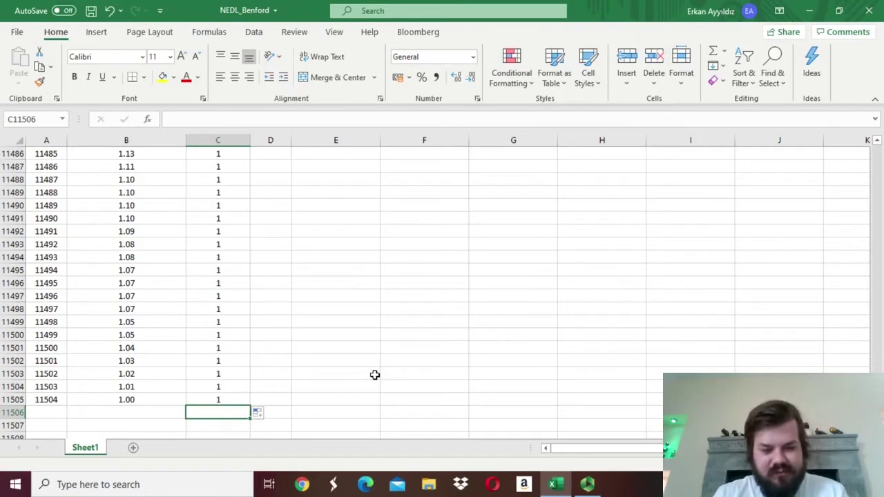
key("Up")
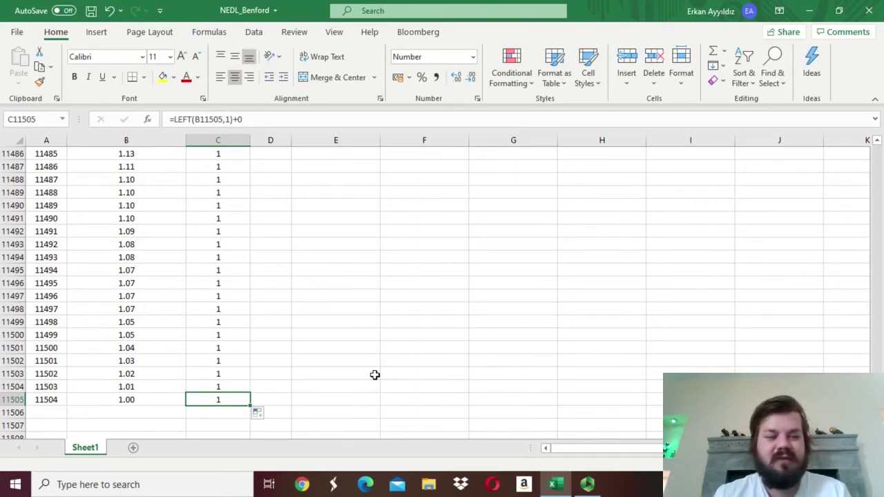
key("ctrl+Up")
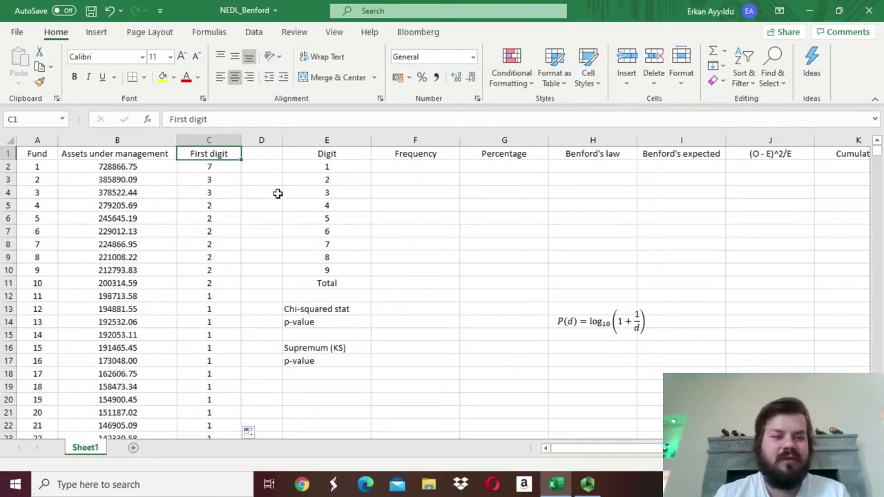
Start a COUNTIF formula in F2 over the First digit data, with the range's rows locked as C$2:C$11505.
left_click(429, 166)
type("=")
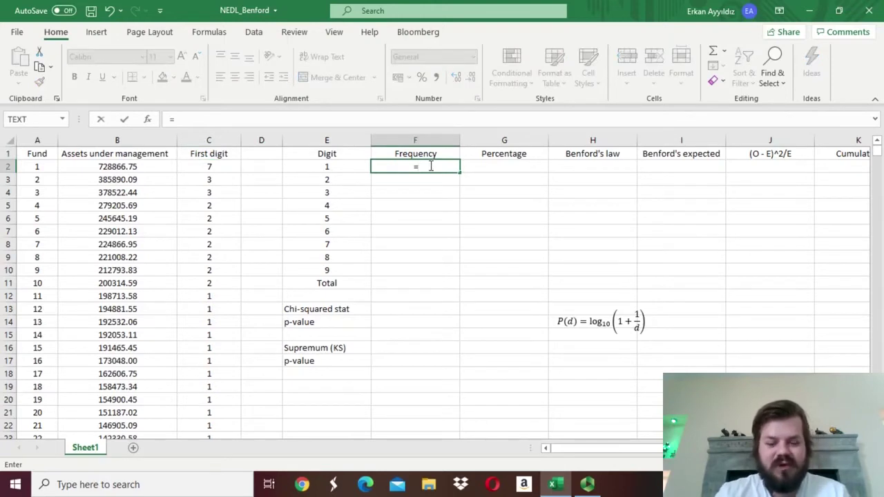
type("COUNTIF(")
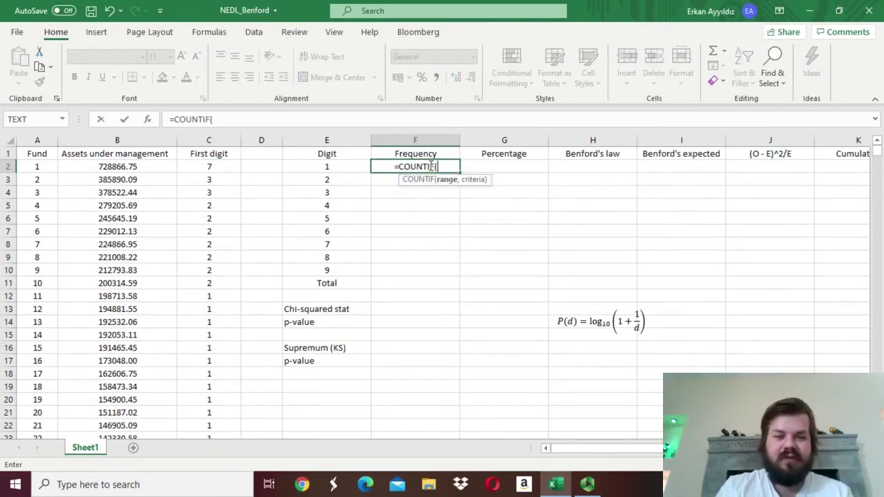
left_click(196, 172)
key("ctrl+shift+Down")
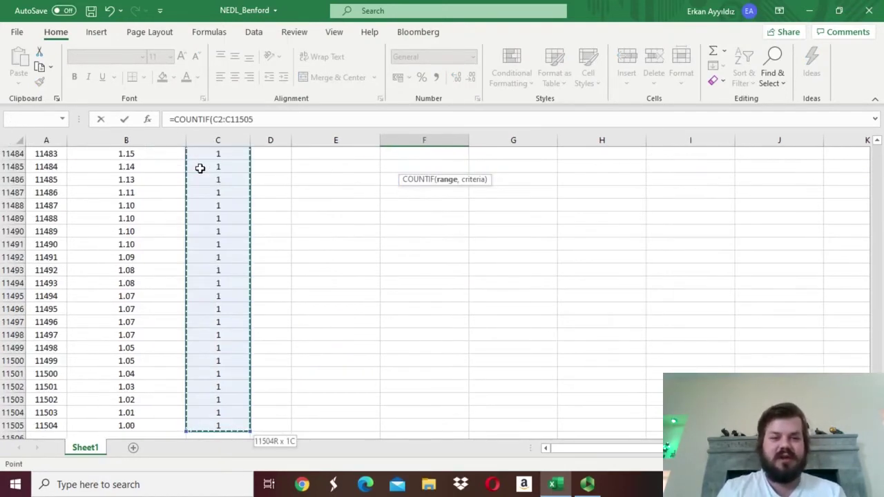
left_click(219, 120)
type("$")
left_click(234, 120)
type("$")
left_click(268, 119)
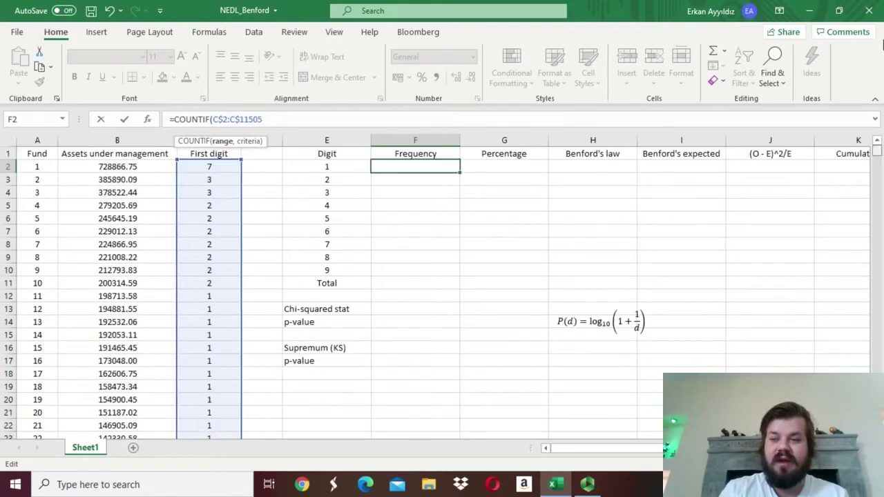
key("ctrl+BackSpace")
type(",")
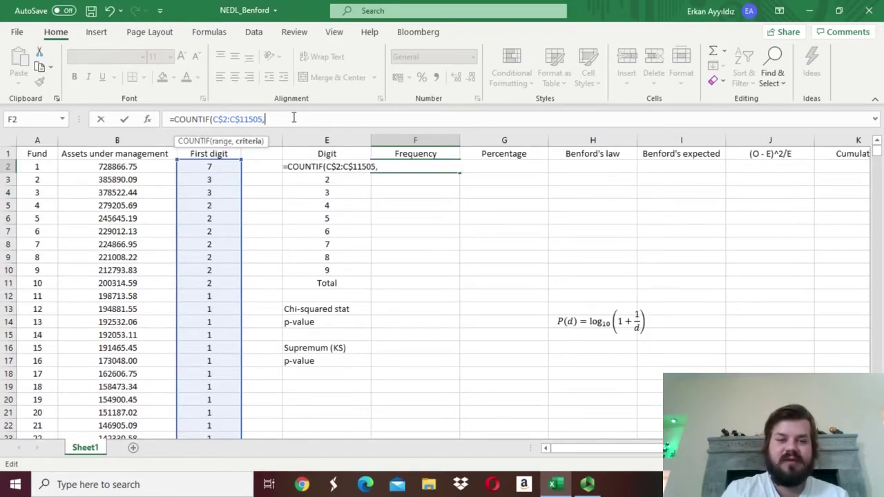
Complete the COUNTIF formula in F2 with E2 as the criterion and fill it down to F10 for all nine digits.
left_click(321, 199)
key("Up")
key("Up")
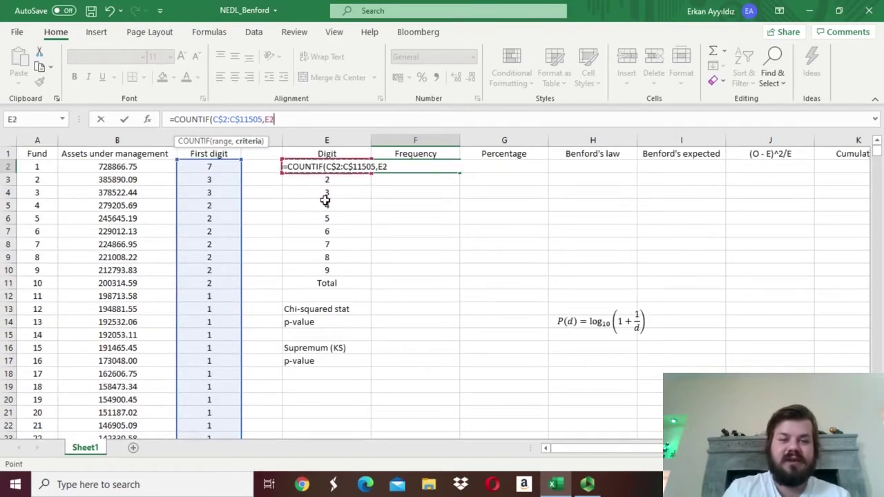
type(")")
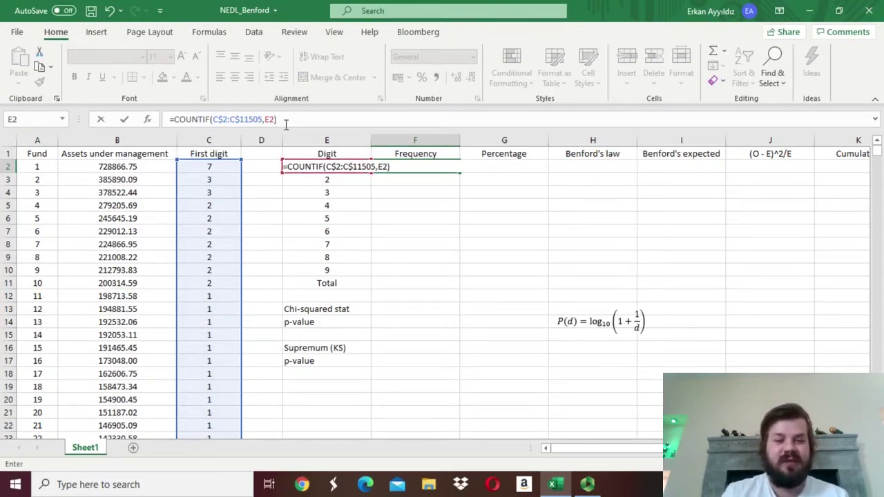
key("Return")
key("Up")
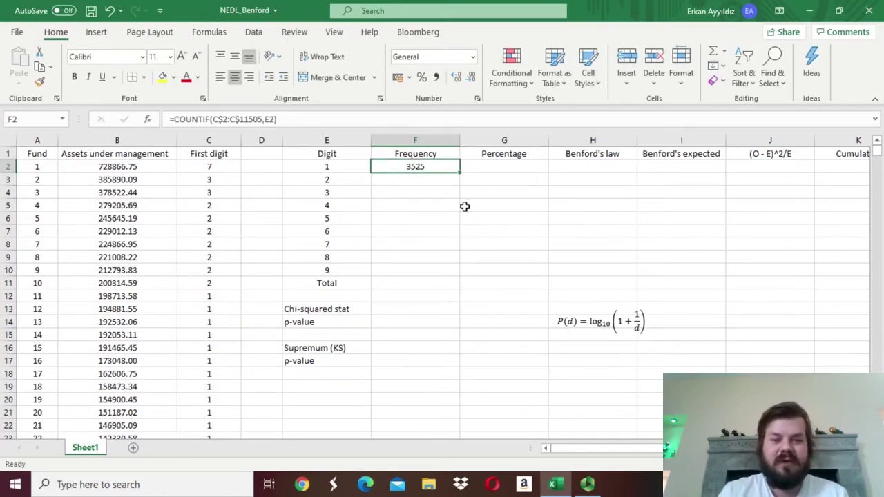
left_click_drag(460, 173, 442, 279)
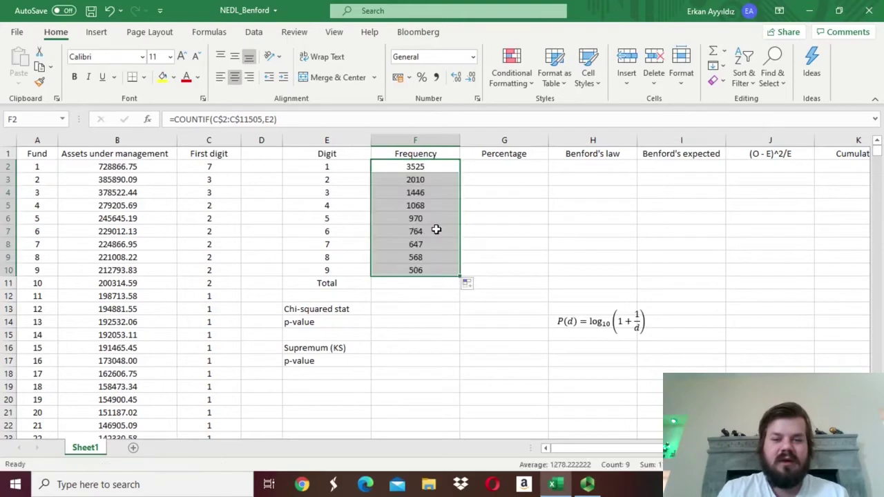
left_click(415, 179)
left_click(410, 192)
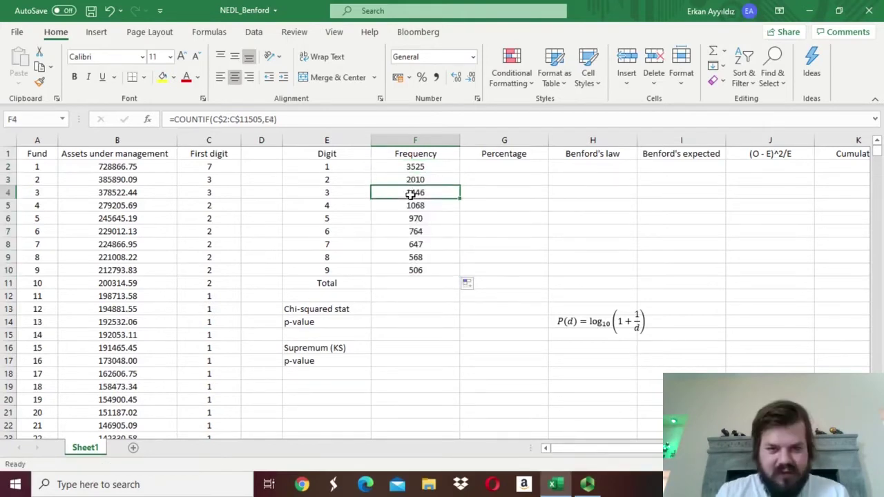
Enter =SUM(F2:F10) in F11 to total the digit frequencies.
left_click(415, 283)
type("=SUM(")
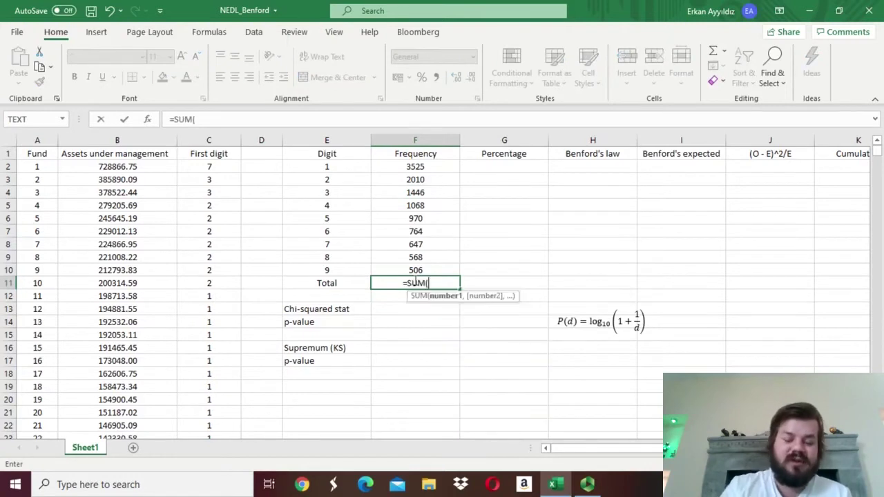
left_click_drag(414, 171, 393, 263)
type(")")
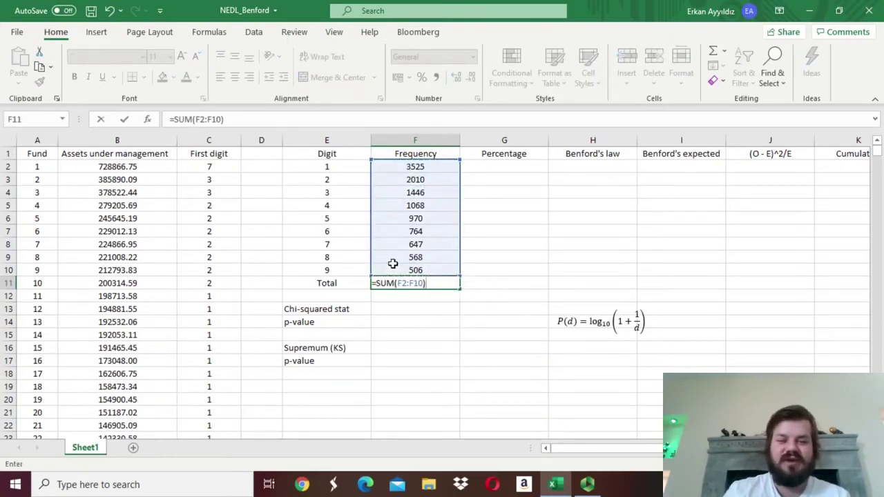
key("Return")
key("Up")
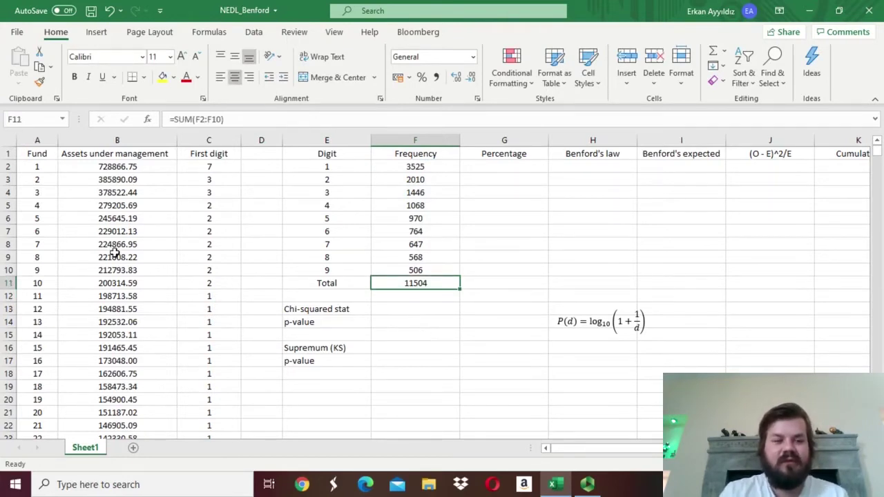
Check the last fund number in column A against the frequency total.
left_click(37, 169)
key("ctrl+Down")
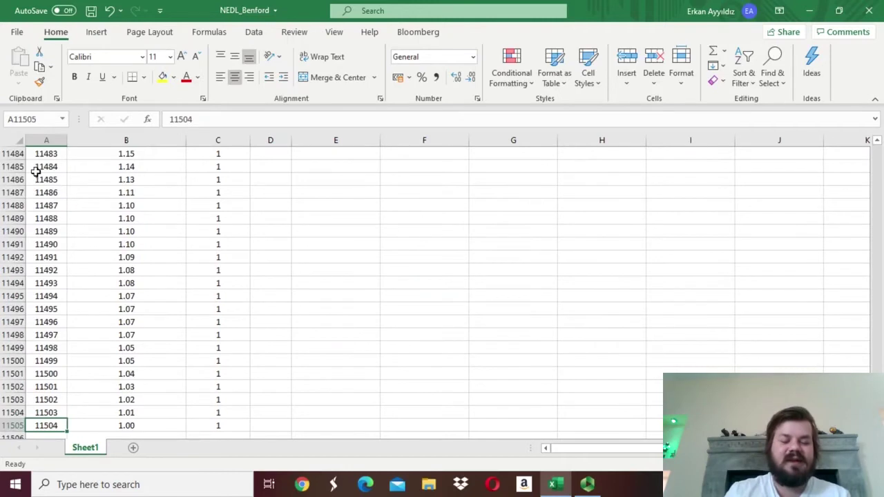
key("ctrl+Up")
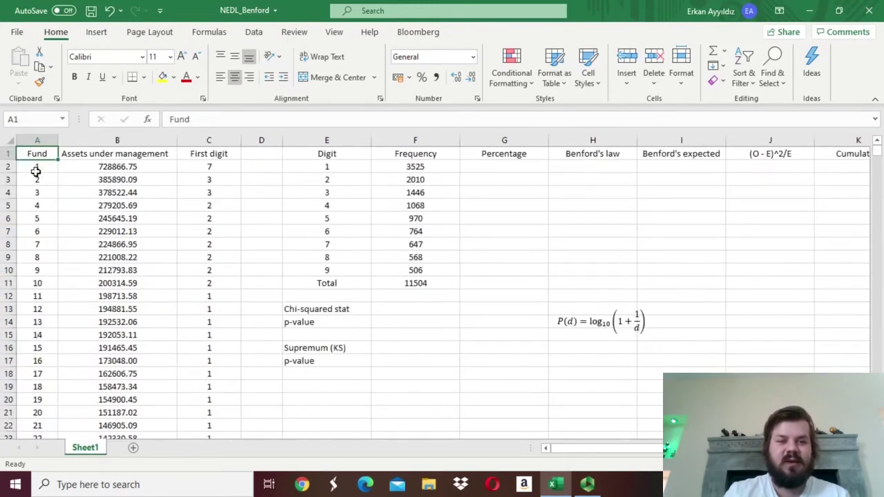
Enter =F2/F$11 in G2 to compute the digit's share of the total, and fill it down to G10.
left_click(500, 166)
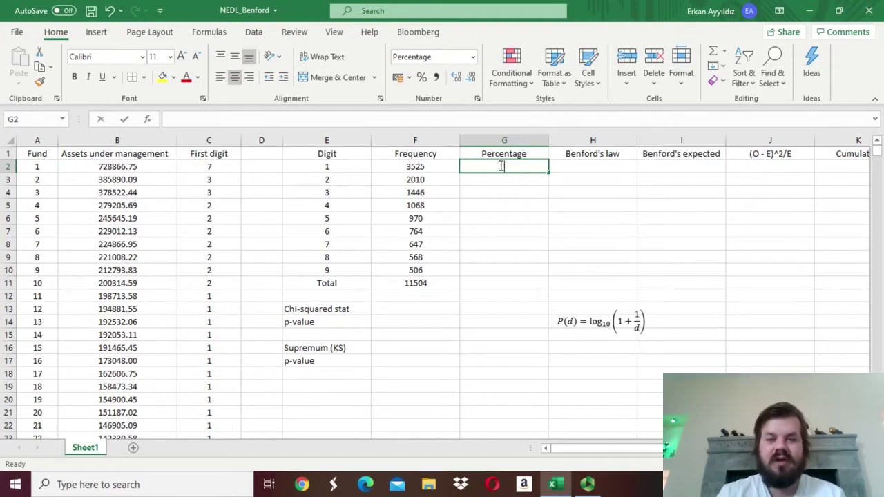
type("=")
left_click(415, 168)
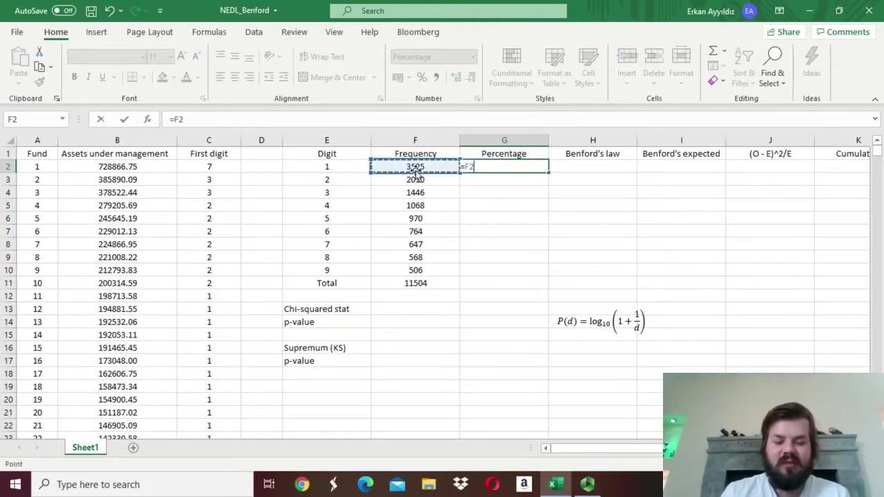
type("/")
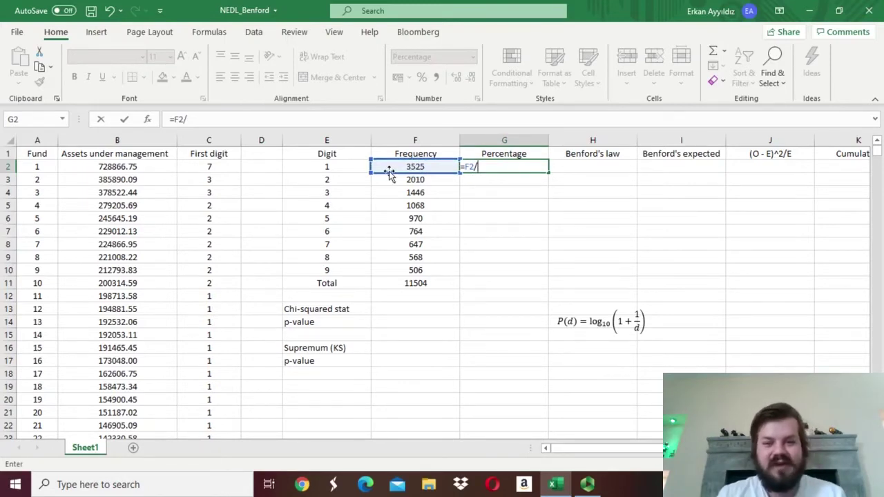
left_click(394, 283)
key("F2")
key("Left")
key("Left")
type("$")
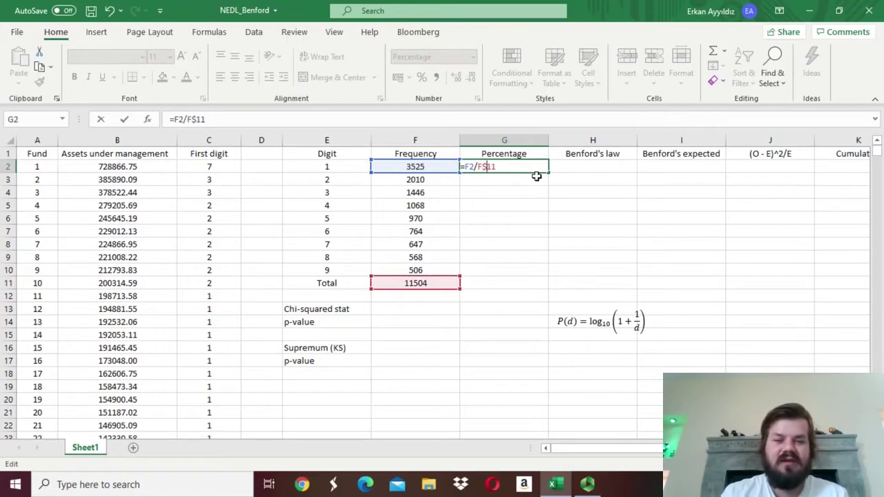
key("ctrl+Return")
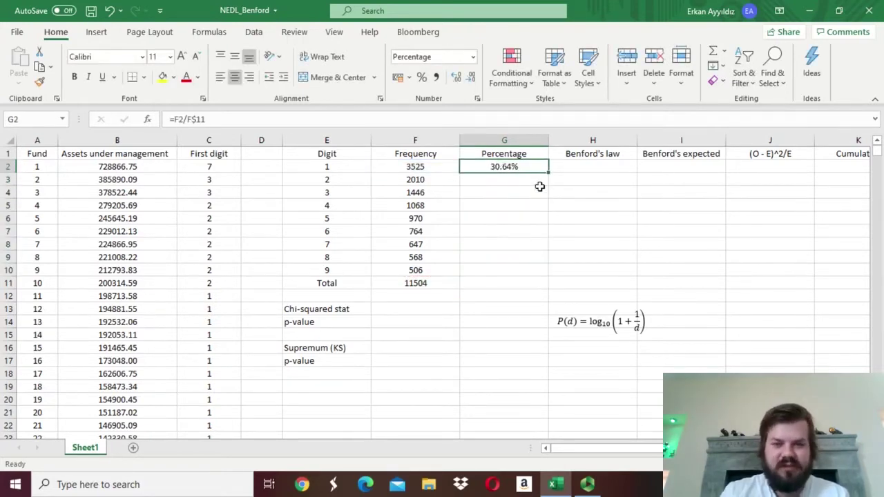
left_click_drag(549, 173, 538, 280)
Copy the frequency total formula into G11 and format the result as a percentage with two decimals.
left_click(420, 283)
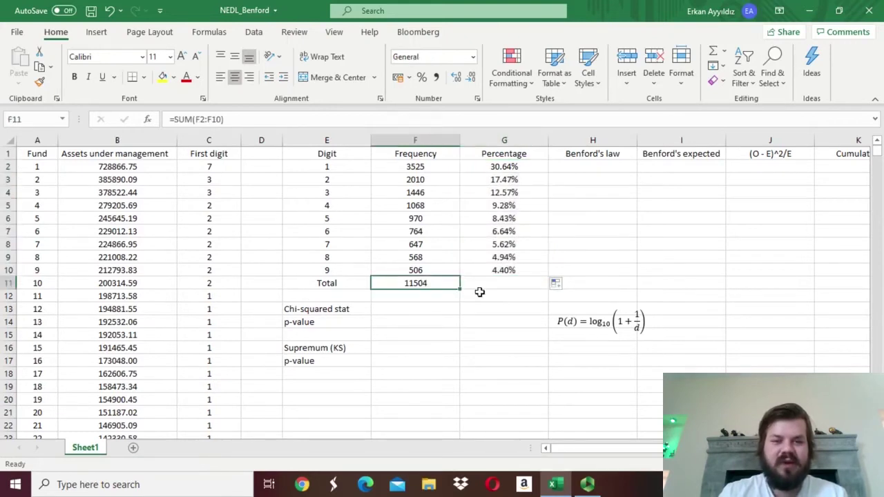
key("ctrl+c")
key("Right")
key("ctrl+v")
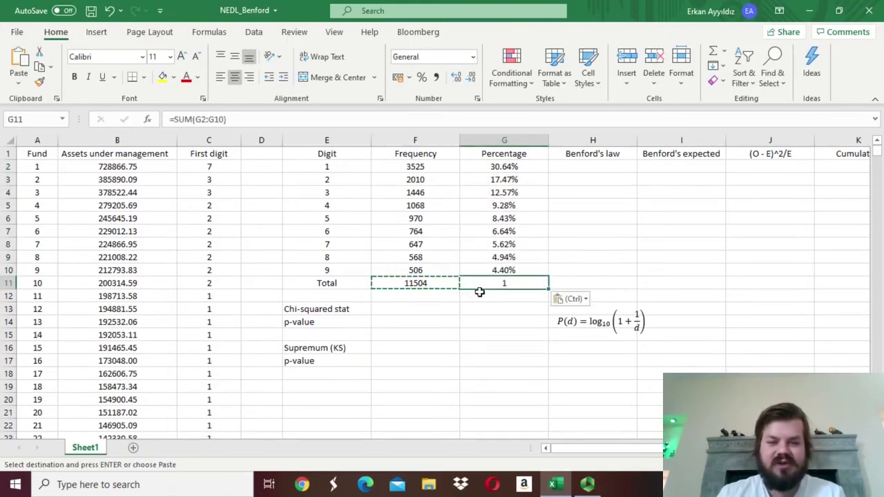
key("Escape")
left_click(421, 77)
left_click(456, 76)
left_click(455, 76)
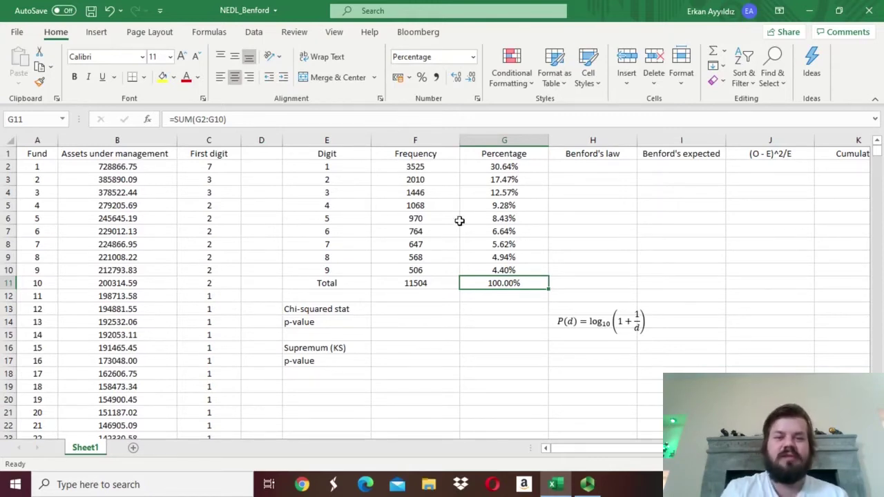
Examine the observed percentages in G2:G10 and the parts of the Benford's law equation P(d) = log10(1 + 1/d).
left_click_drag(494, 168, 494, 269)
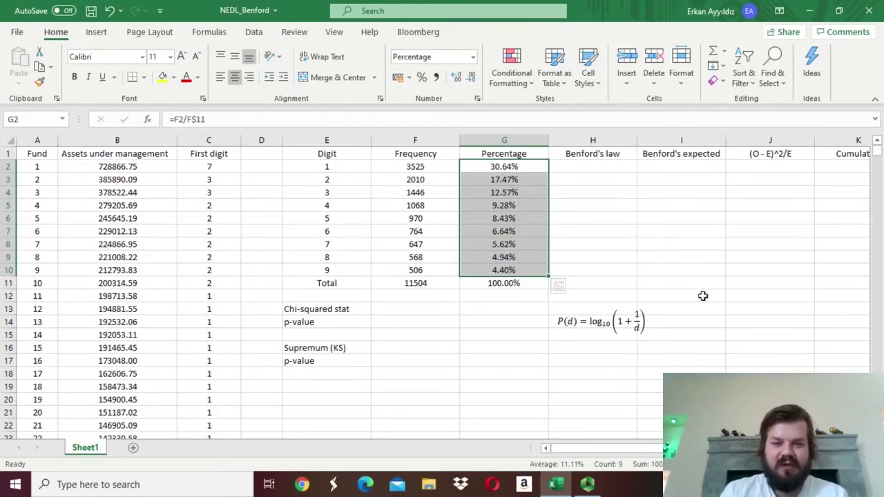
left_click(559, 324)
left_click(559, 323)
left_click_drag(561, 322, 569, 325)
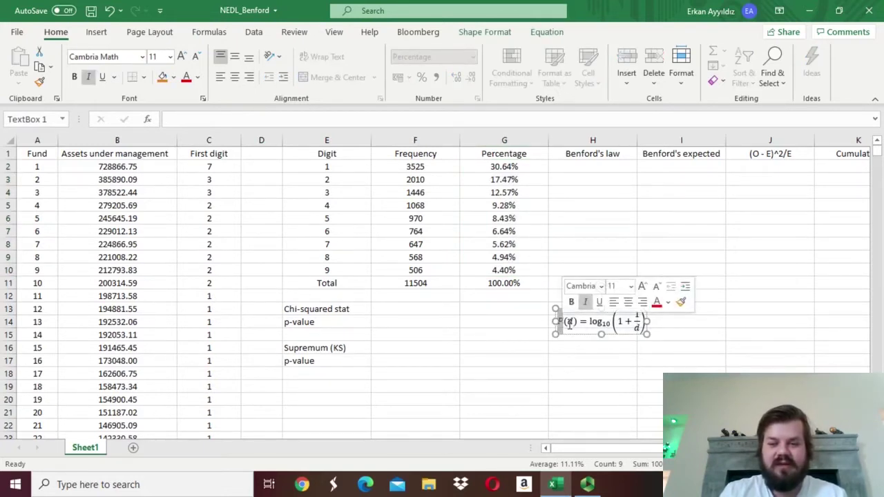
type("P")
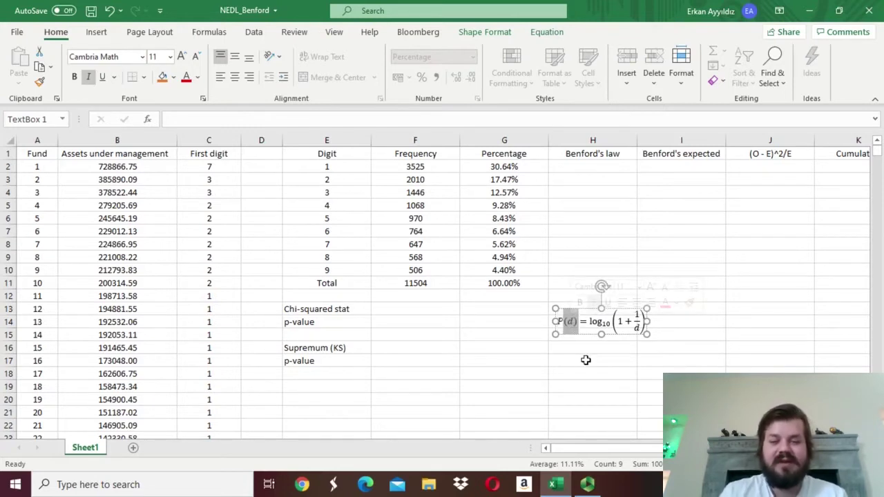
left_click(589, 322)
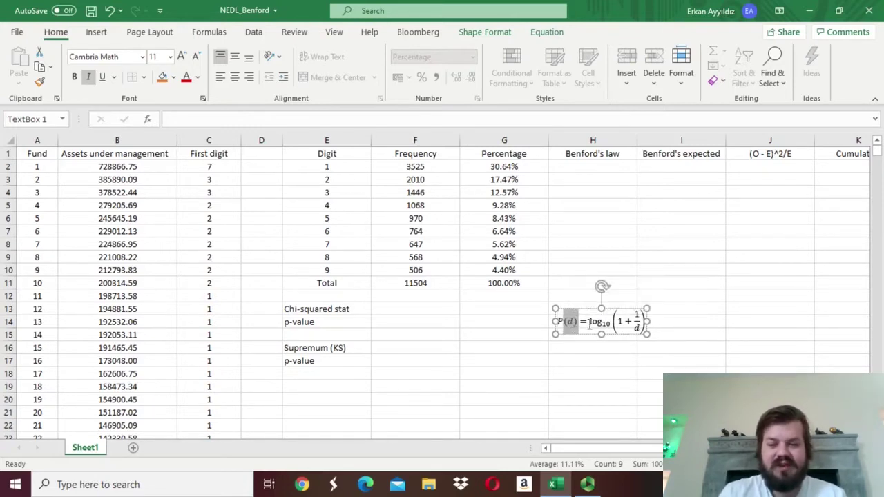
left_click_drag(589, 323, 610, 323)
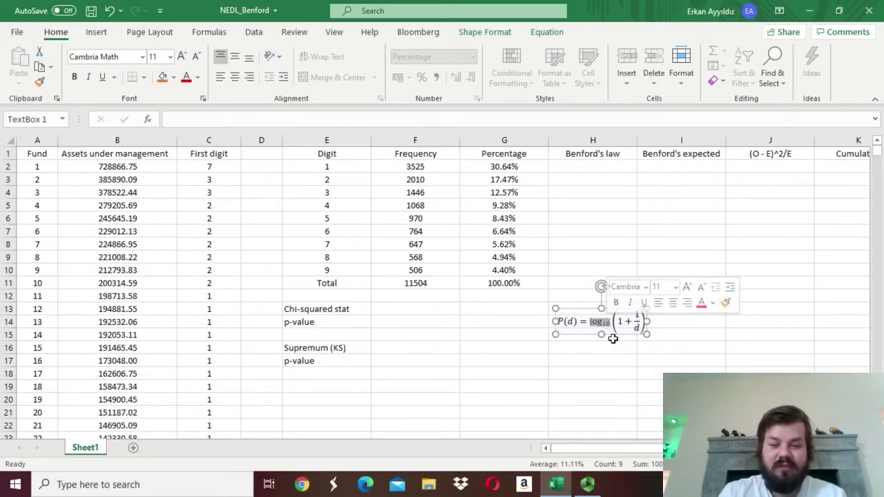
left_click(635, 327)
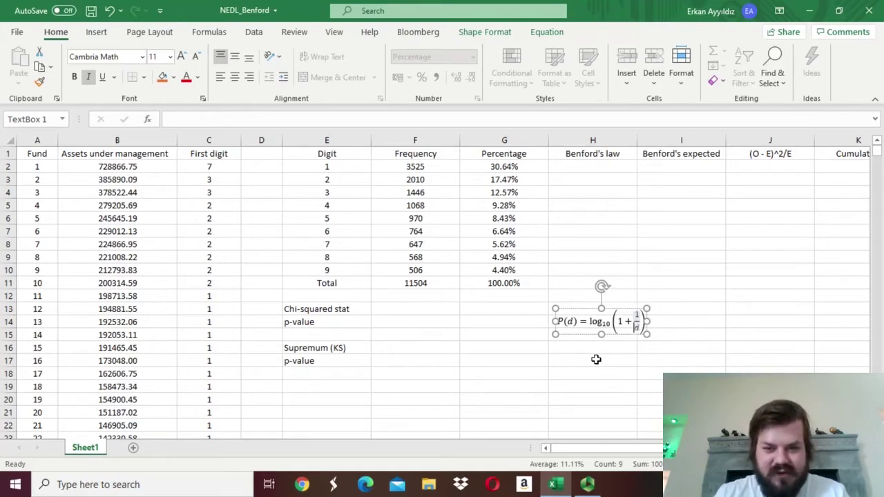
Enter =LOG10(1+1/E2) in H2 for the Benford's law probability and fill it down to H10.
left_click(571, 165)
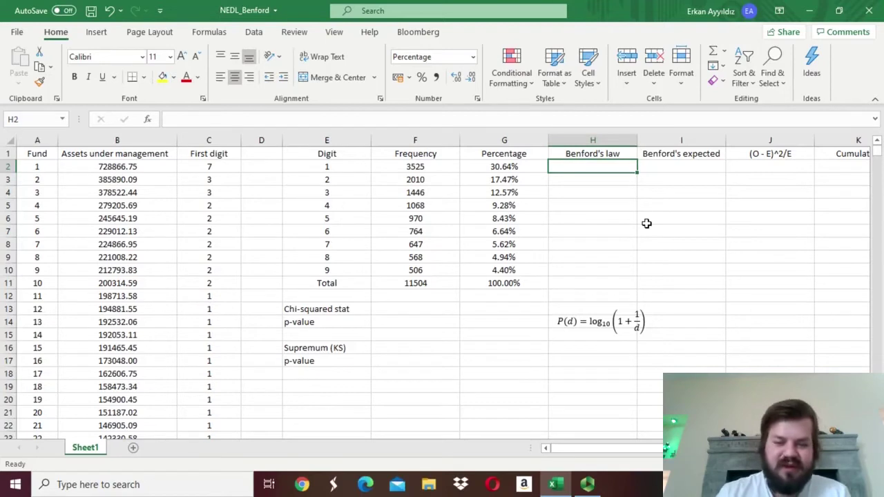
type("=")
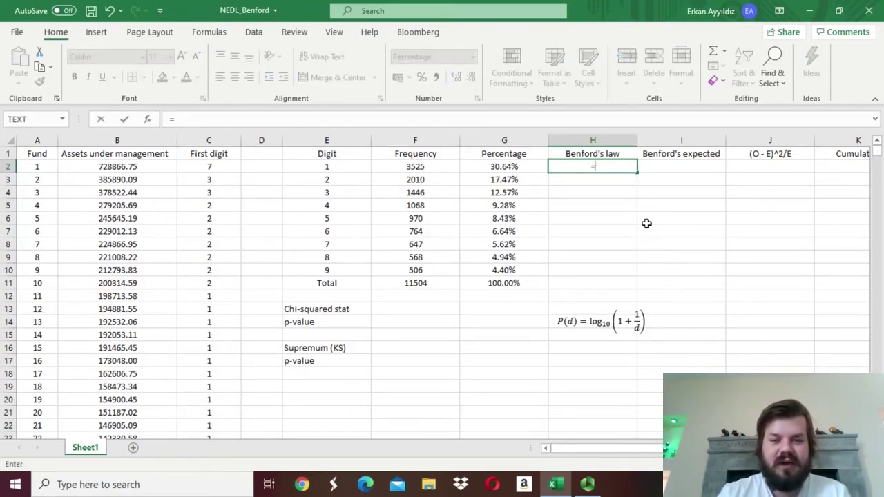
type("LOG10(")
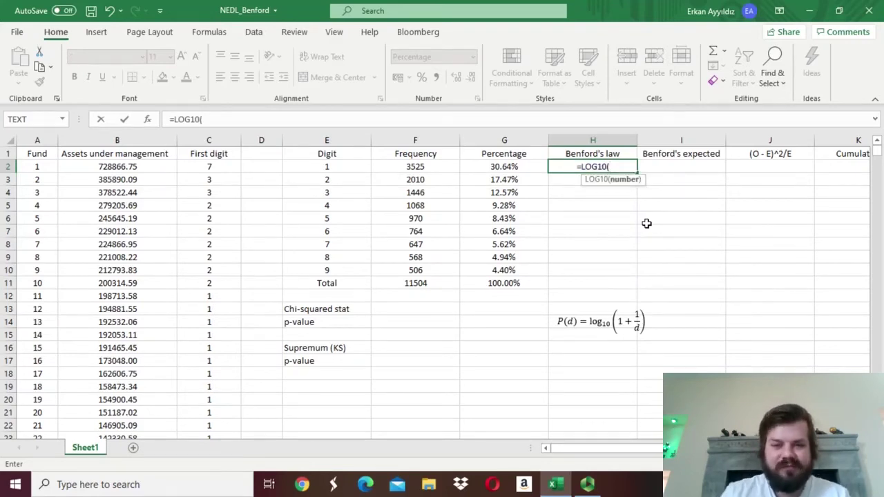
type("1+1/")
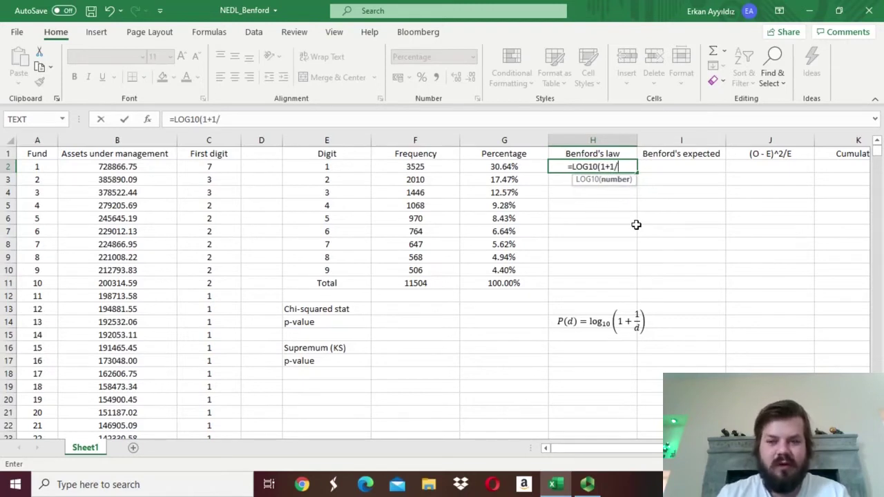
left_click(341, 169)
type(")")
key("Return")
left_click(588, 168)
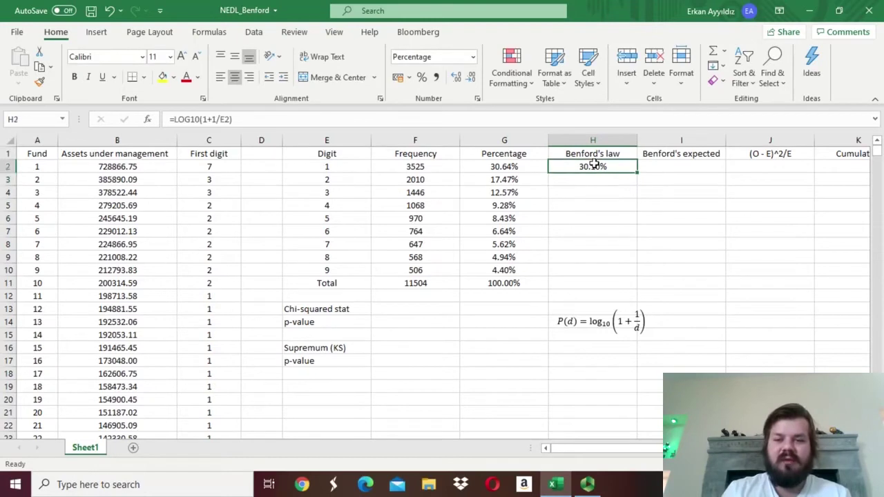
left_click_drag(635, 174, 629, 276)
Copy the Percentage column's total formula from G11 into H11 to sum the Benford's law probabilities.
left_click(504, 283)
key("ctrl+c")
left_click(585, 283)
key("Return")
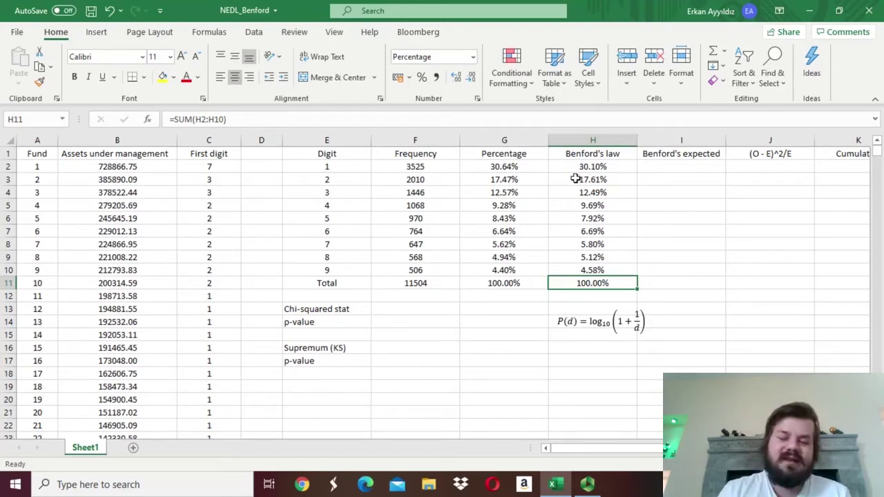
Compare the observed digit percentages in G2:G10 with the Benford's law probabilities in H2:H10.
left_click_drag(586, 167, 579, 270)
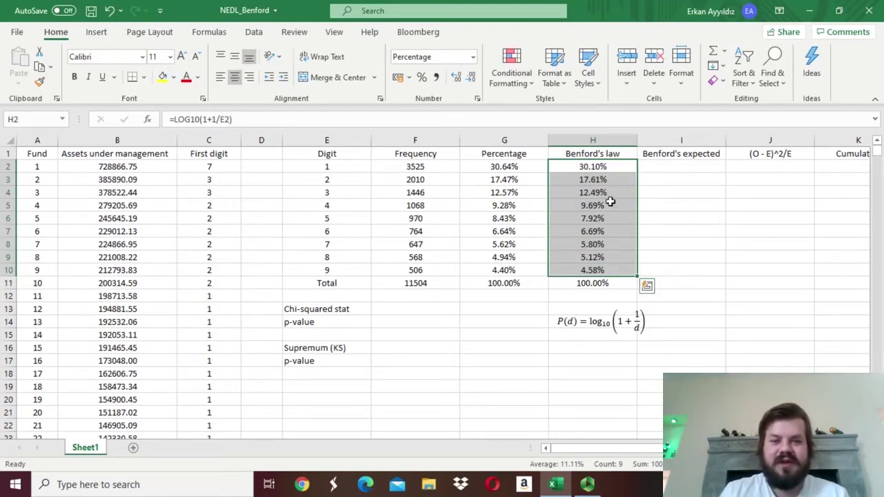
left_click_drag(500, 167, 496, 265)
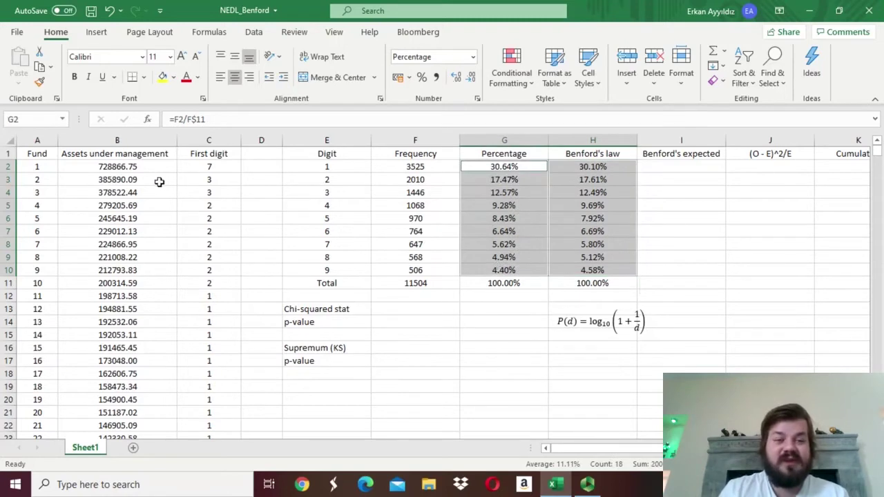
left_click(127, 163)
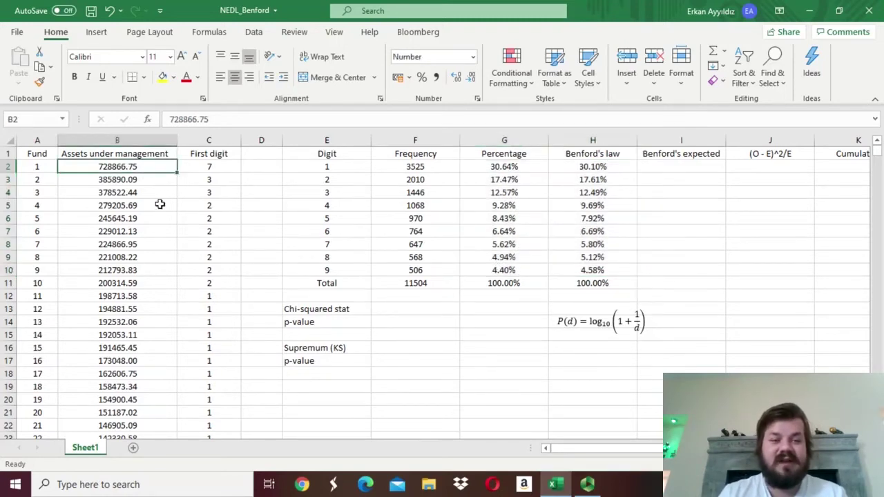
left_click(593, 296)
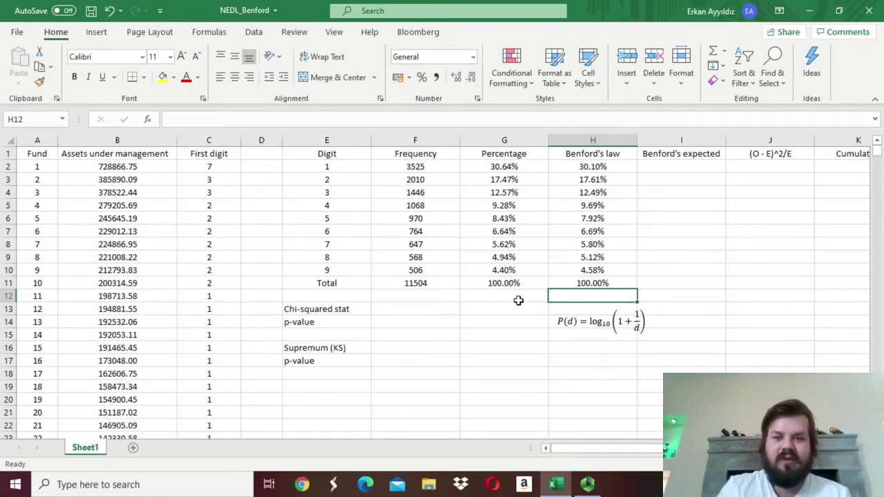
left_click_drag(592, 165, 593, 273)
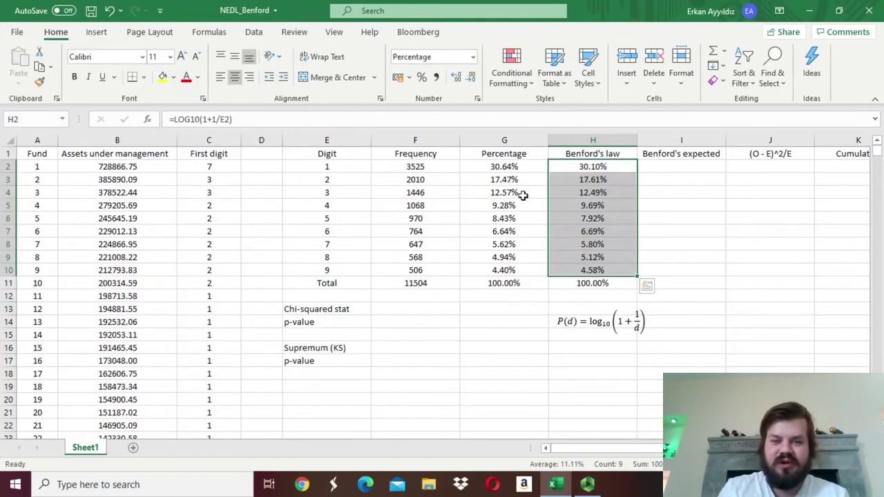
left_click_drag(502, 166, 493, 271)
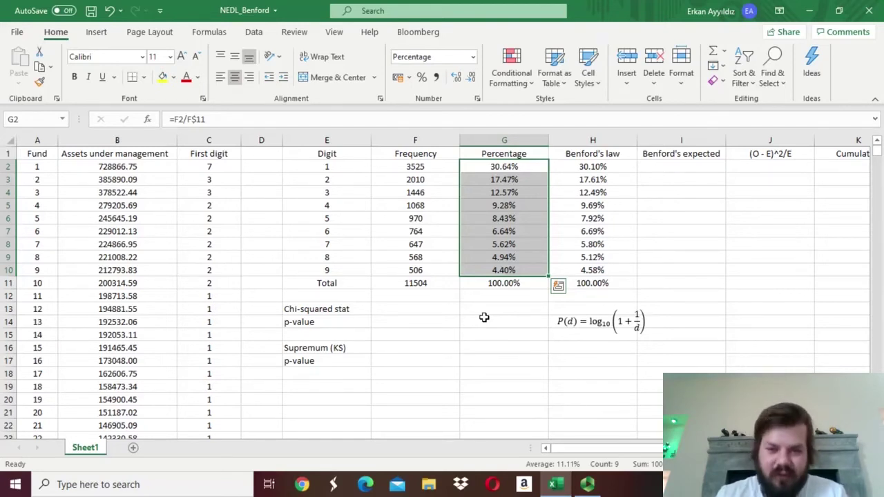
left_click_drag(513, 168, 514, 269)
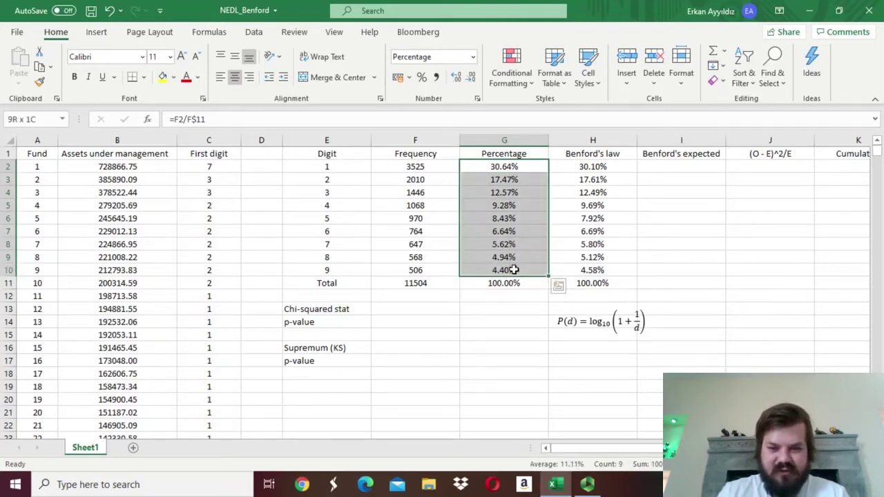
left_click(506, 168)
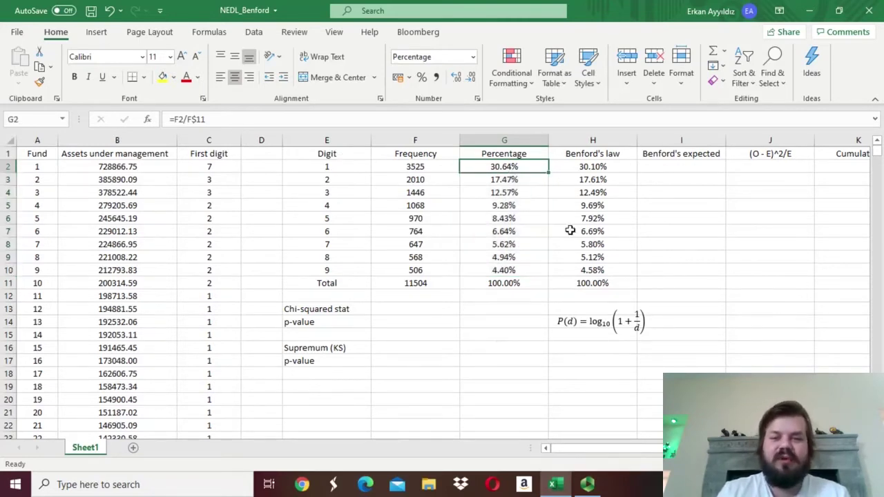
left_click(503, 181)
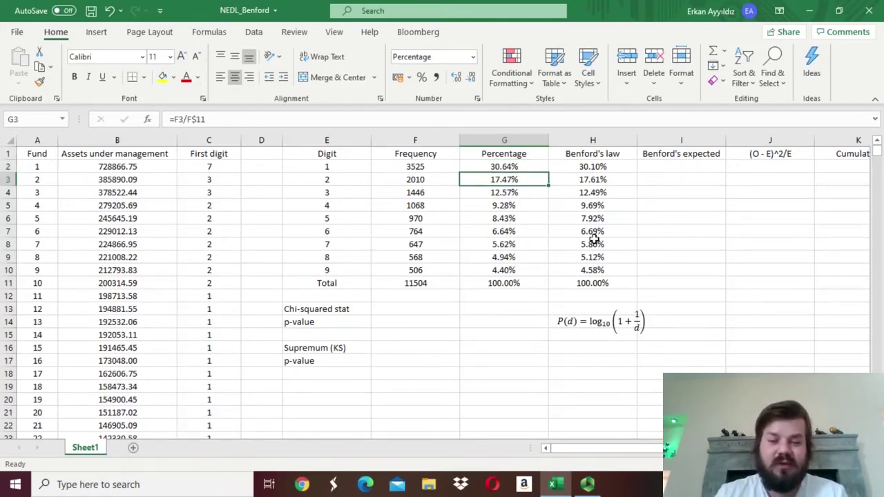
left_click_drag(580, 168, 563, 276)
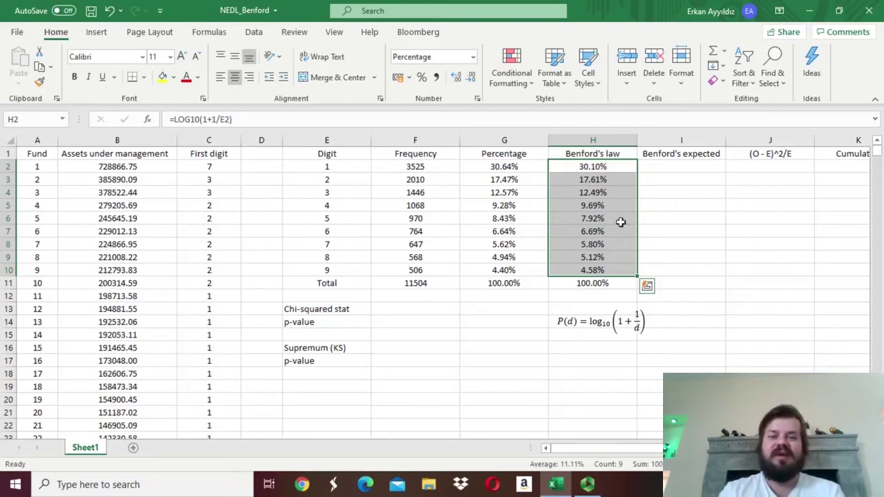
Examine the observed shares of the high digits and digits 1 to 3, comparing digits 1 and 2 with Benford's law row by row.
left_click(512, 260)
left_click_drag(512, 259, 514, 270)
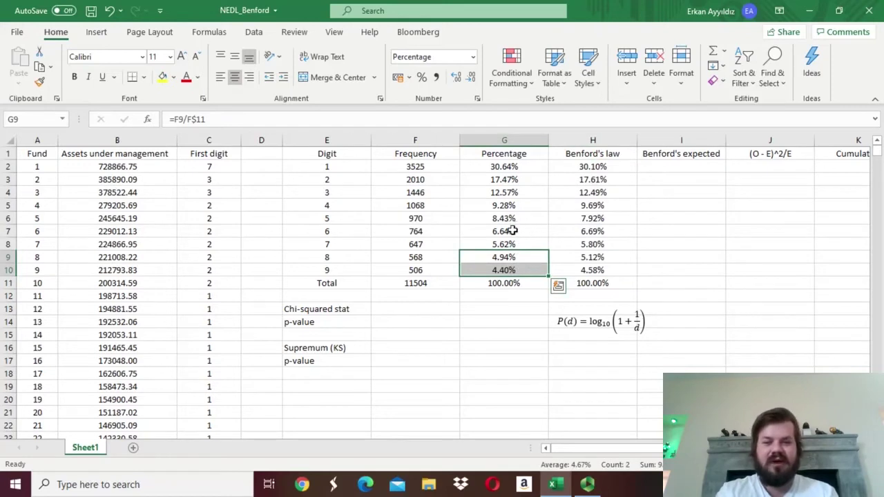
left_click_drag(513, 230, 510, 268)
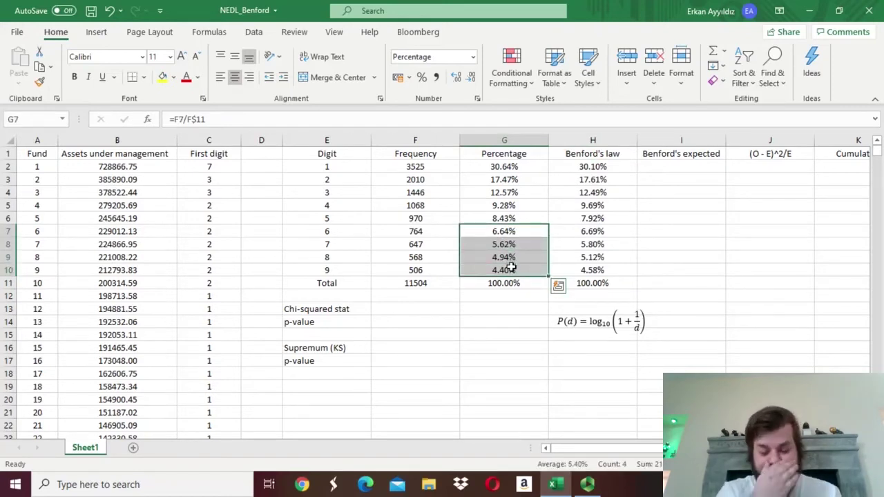
left_click_drag(512, 168, 509, 193)
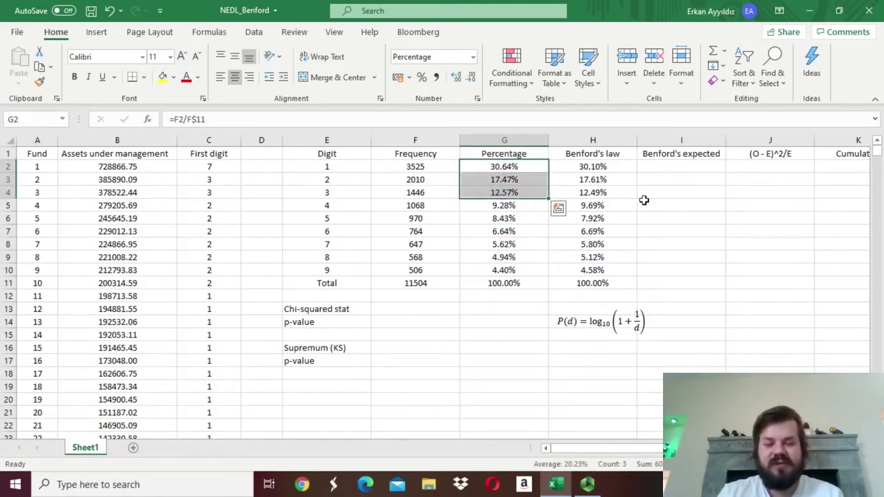
left_click_drag(571, 167, 568, 269)
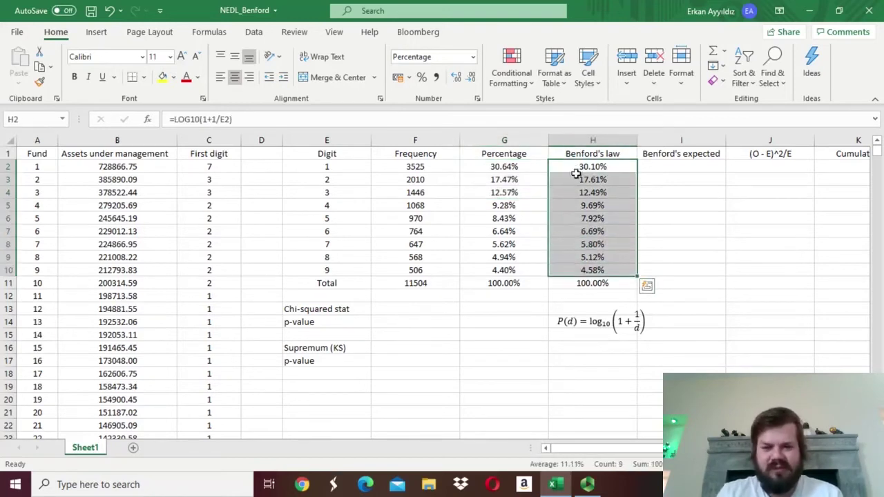
left_click_drag(498, 167, 580, 167)
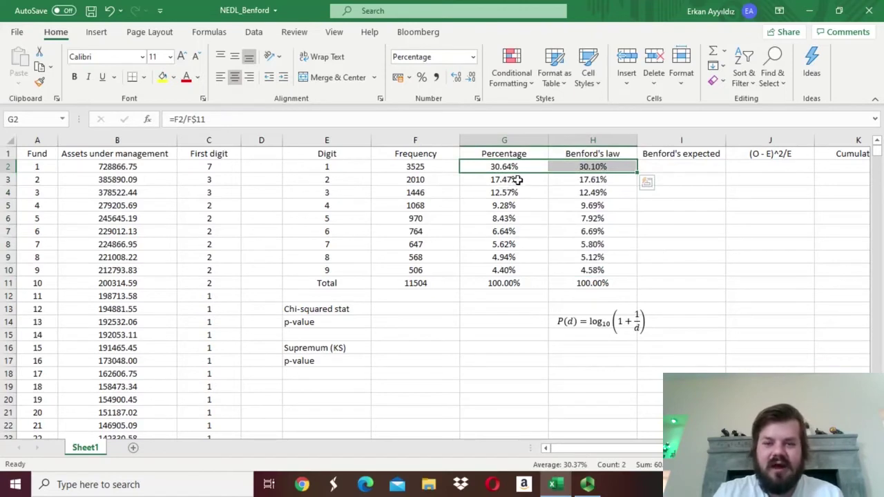
left_click_drag(514, 180, 588, 181)
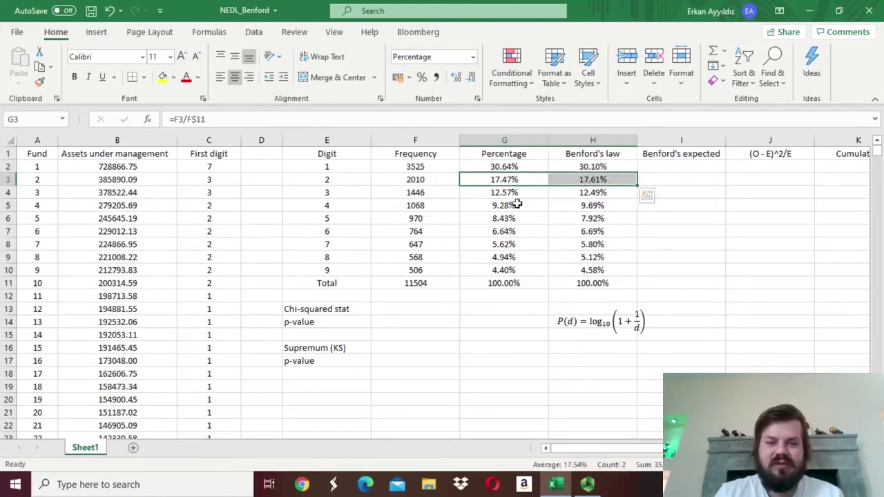
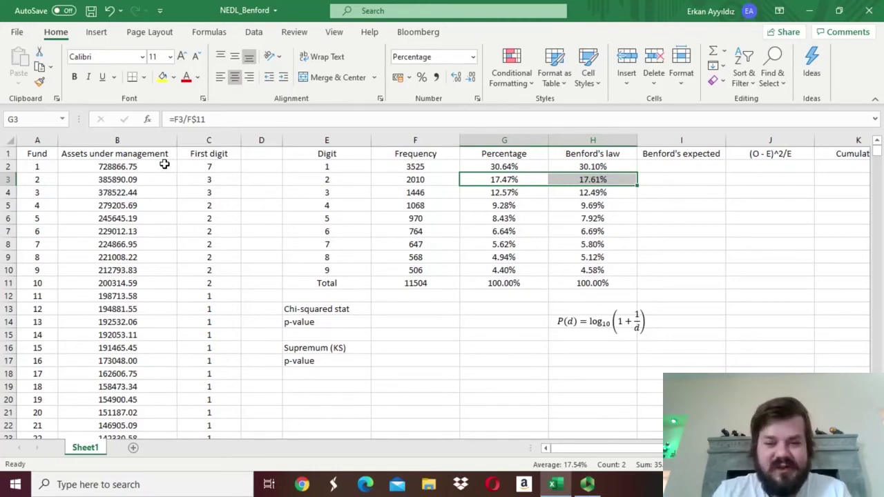
Enter =F$11*H2 in I2 for the Benford's expected frequency and fill it down to I10.
left_click(675, 166)
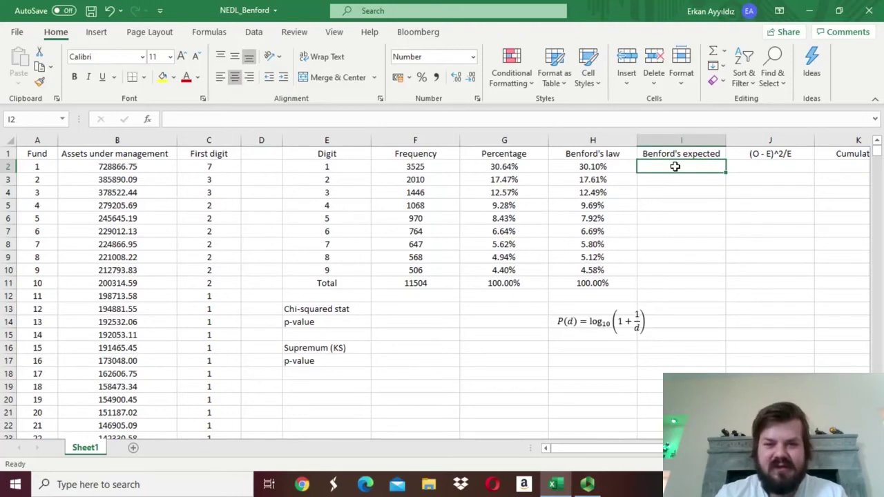
left_click(351, 164)
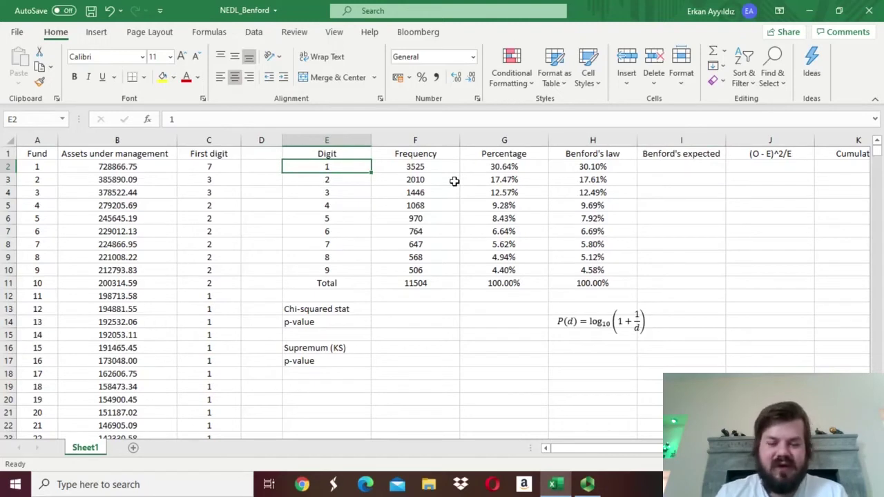
left_click(673, 168)
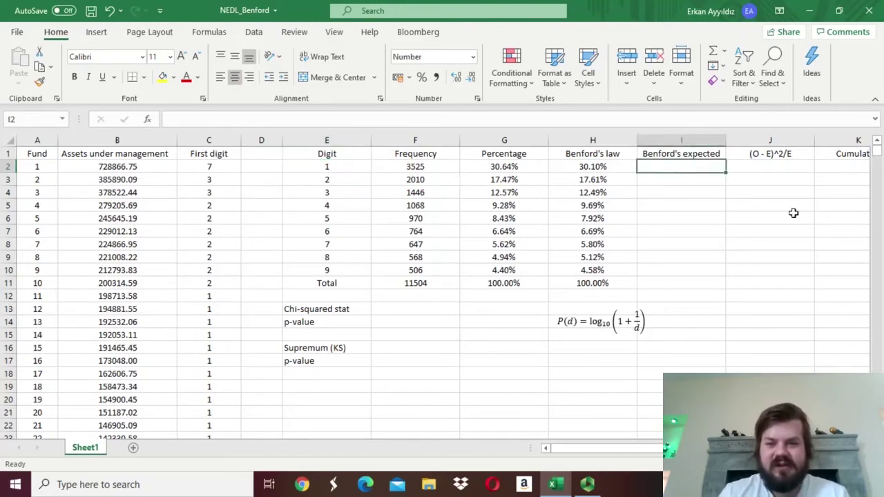
type("=")
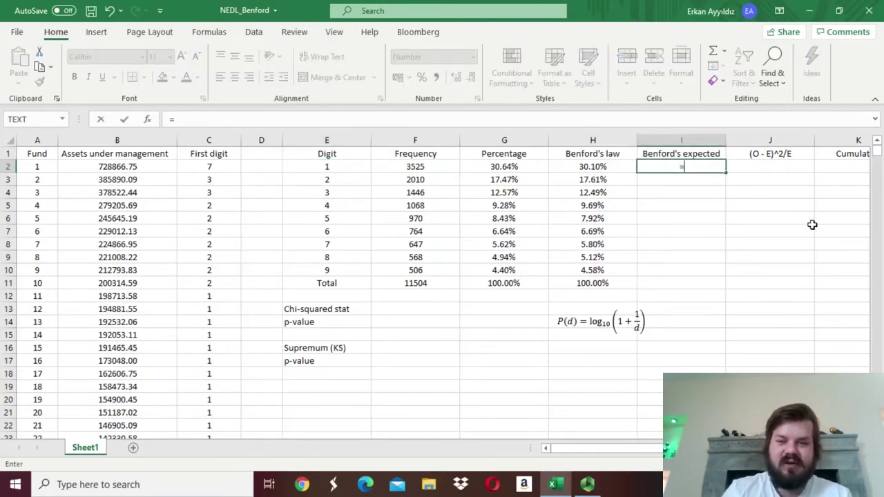
left_click(418, 282)
left_click(178, 118)
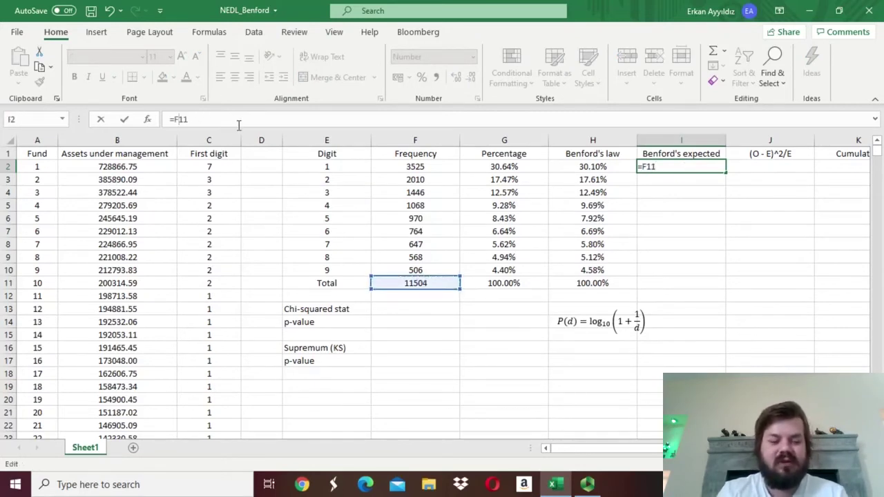
type("$11")
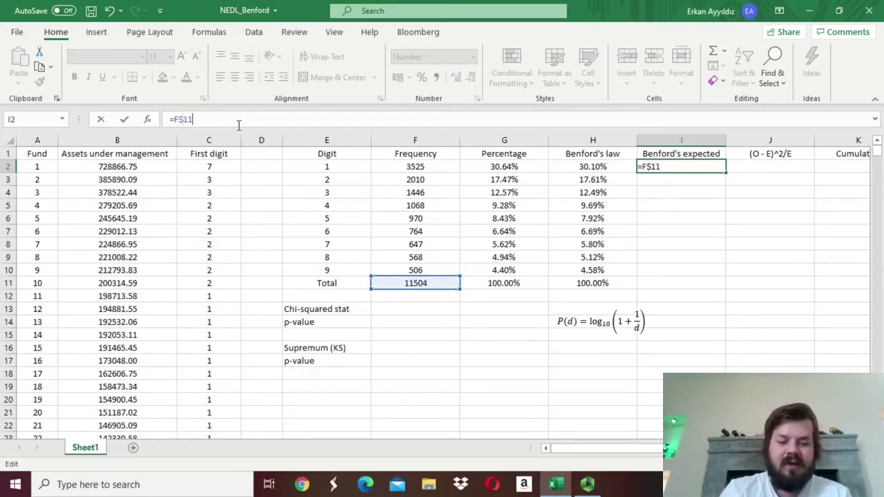
type("*")
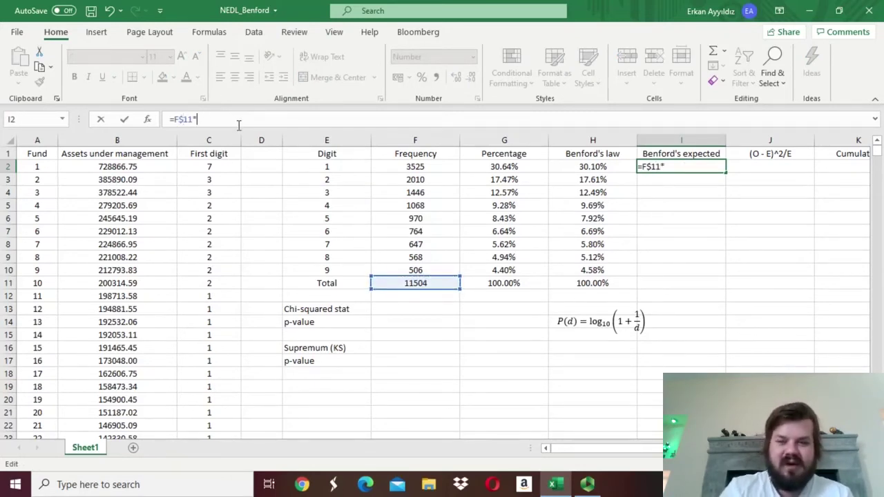
left_click(593, 166)
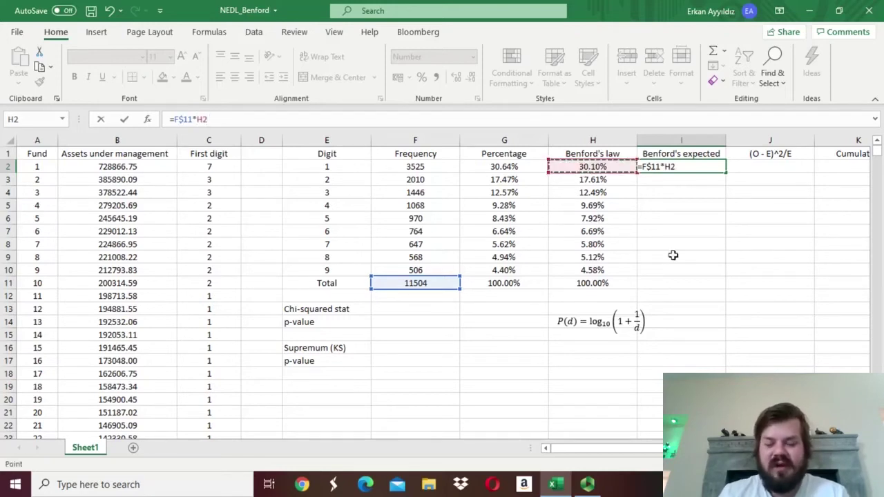
key("Return")
key("Up")
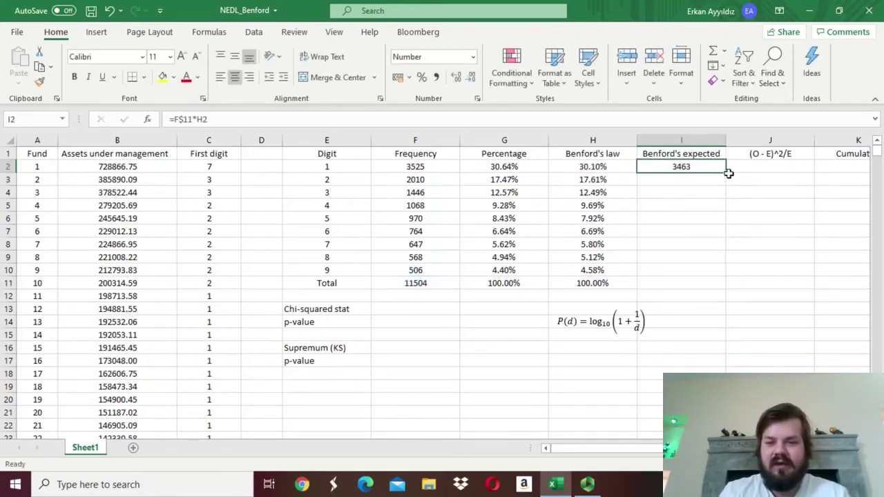
left_click_drag(728, 174, 721, 274)
Copy the Frequency total formula from F11 into I11 to sum the expected frequencies.
left_click(438, 289)
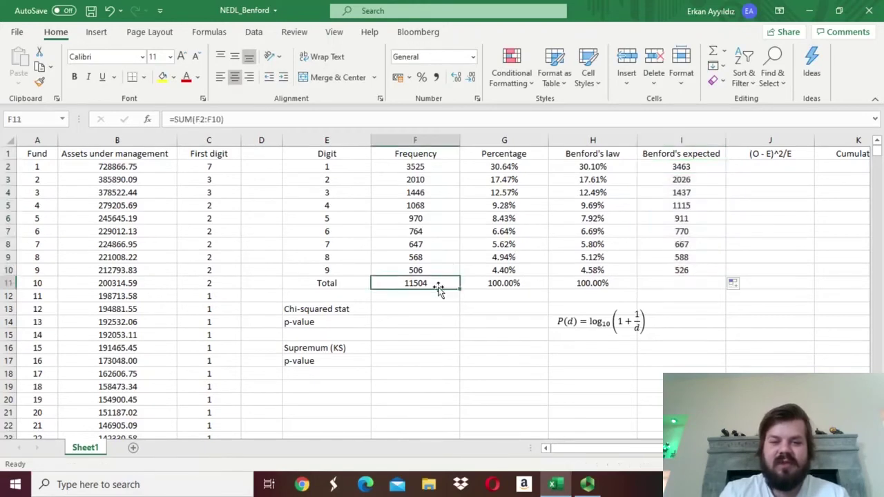
key("ctrl+c")
left_click(672, 290)
key("ctrl+v")
key("Escape")
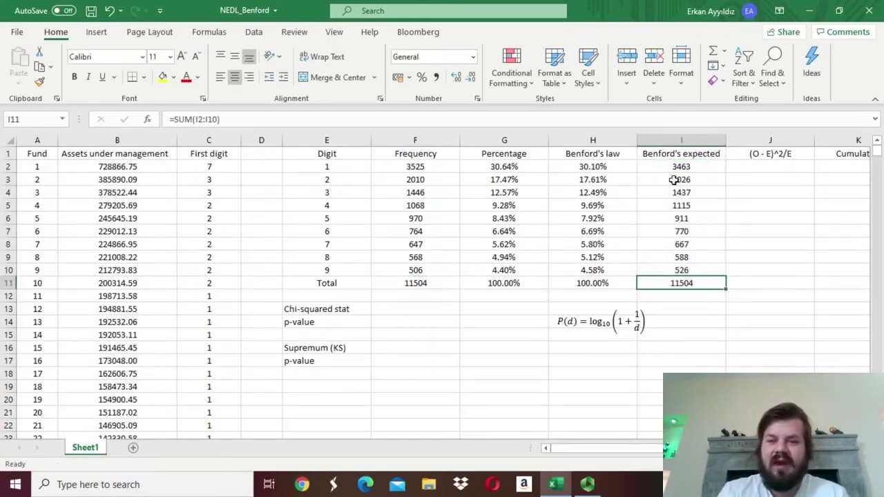
Enter =(F2-I2)^2/I2 in J2 as the chi-squared contribution for digit 1.
left_click(754, 168)
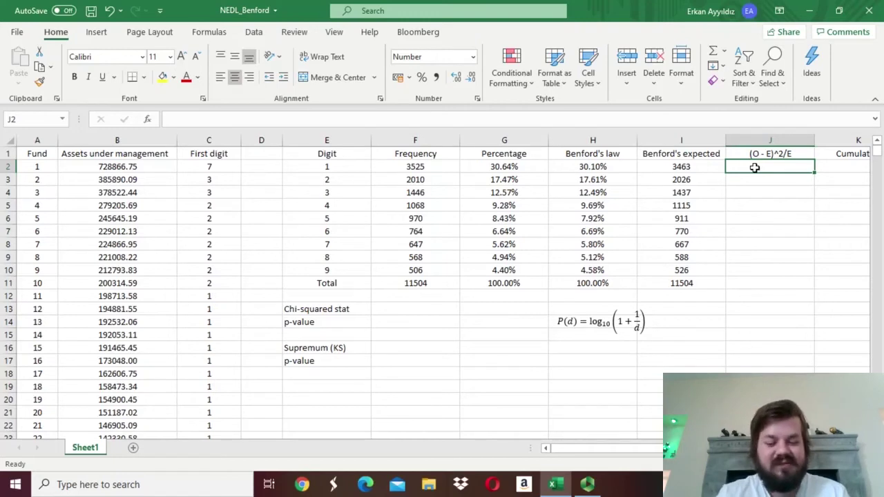
type("=(")
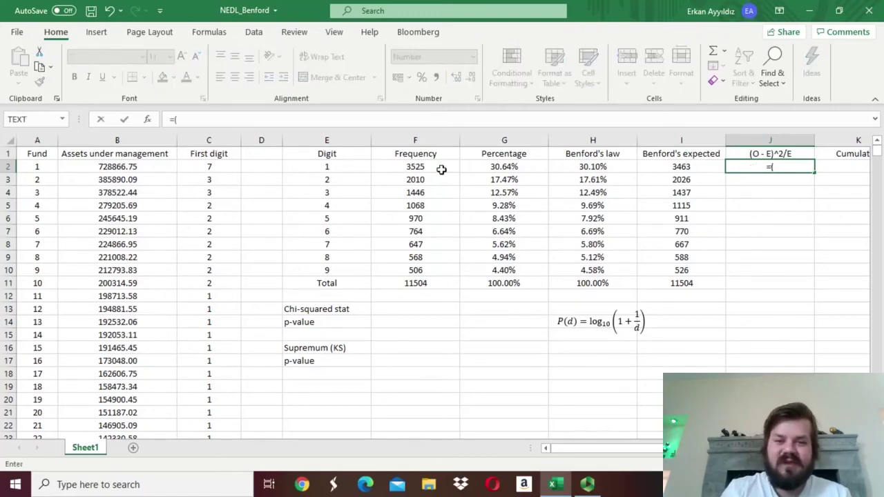
left_click(407, 169)
type("-")
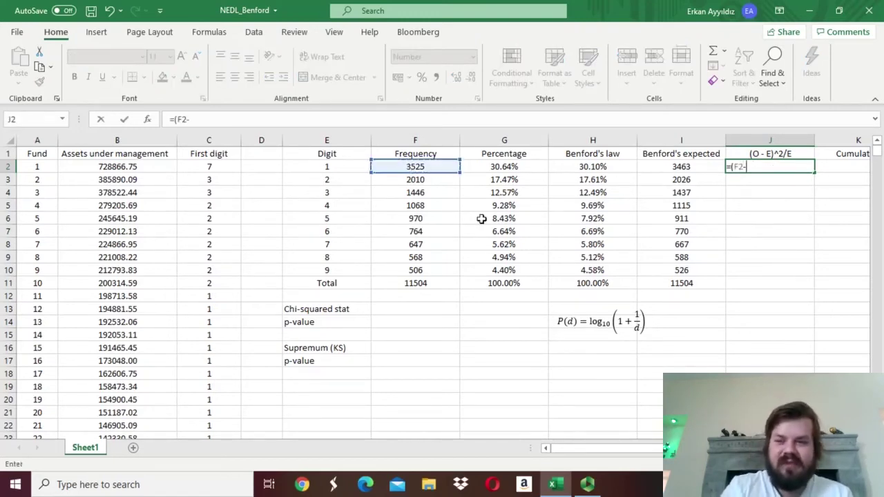
left_click(704, 167)
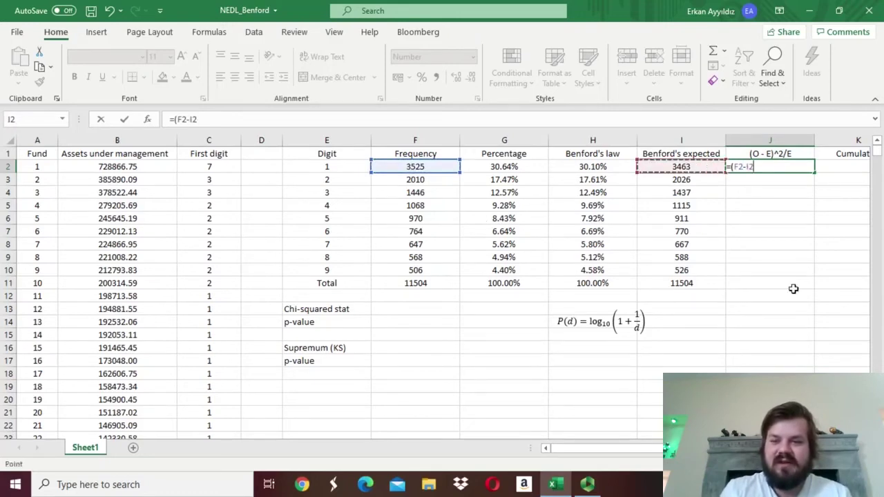
type(")^2/")
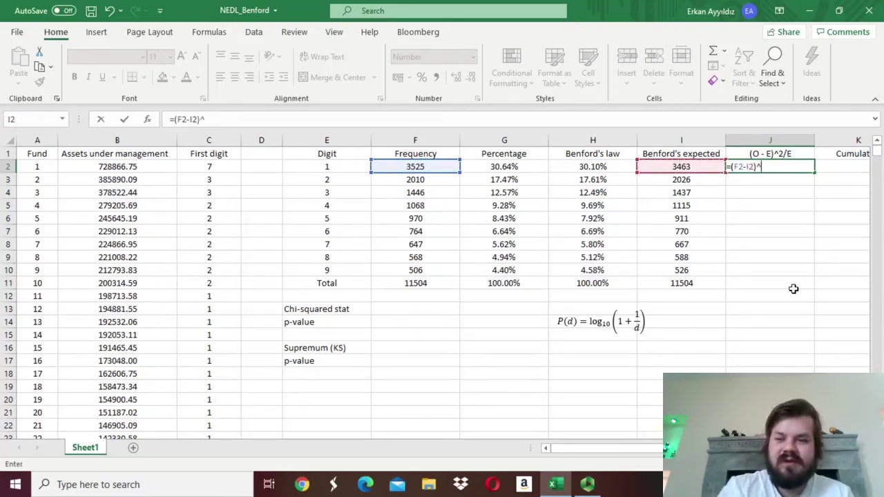
left_click(689, 167)
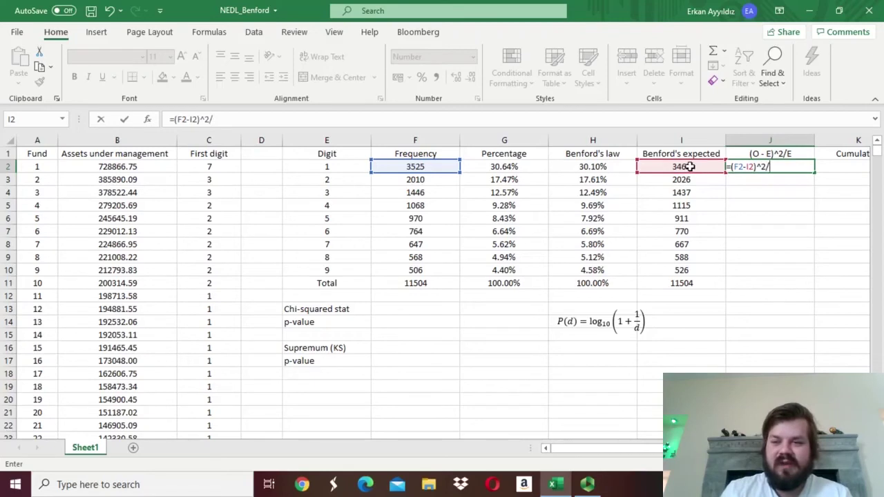
key("Return")
key("Up")
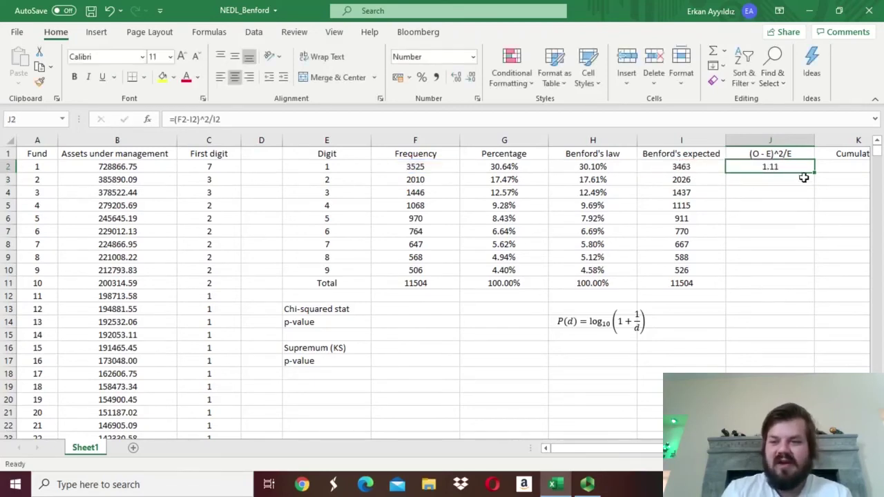
Fill the chi-squared contribution formula down from J2 to J10 and total the column with =SUM(J2:J10) in J11.
left_click_drag(813, 173, 809, 274)
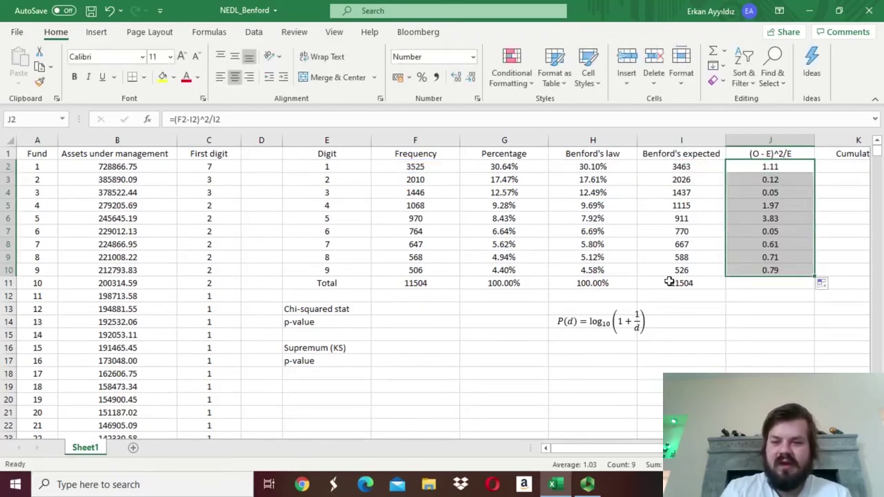
left_click(778, 282)
type("=SUM(")
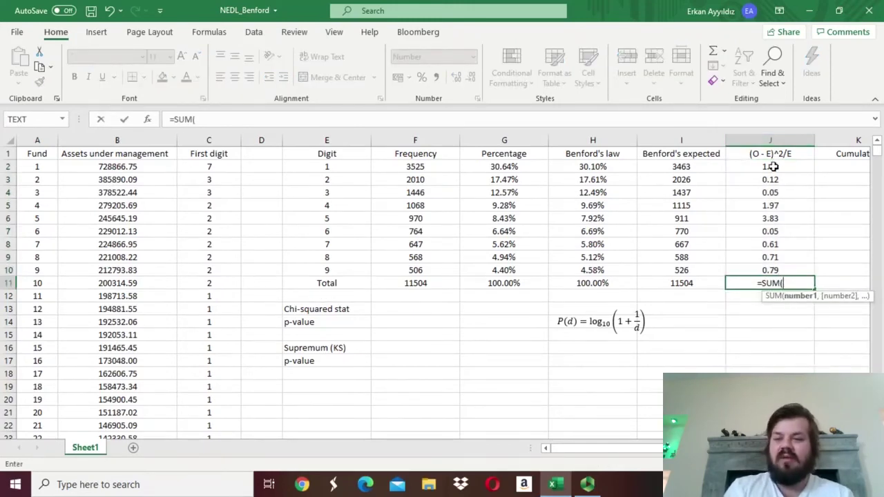
left_click_drag(771, 168, 767, 266)
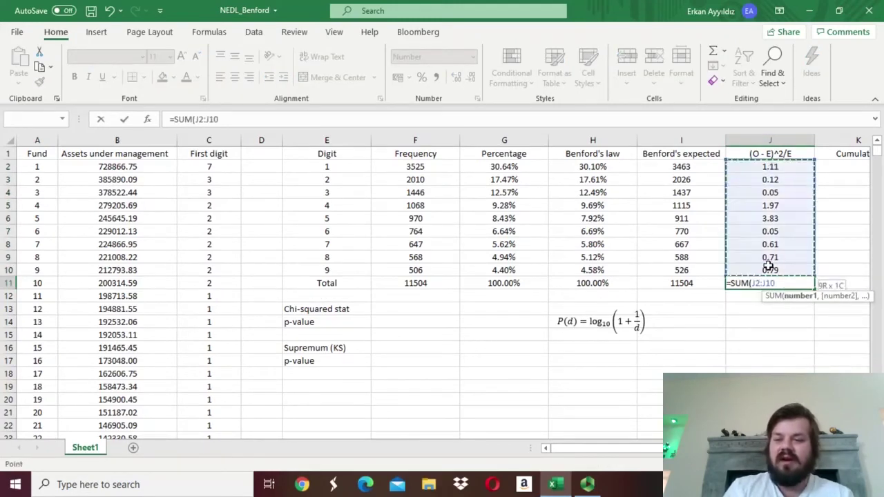
key("Return")
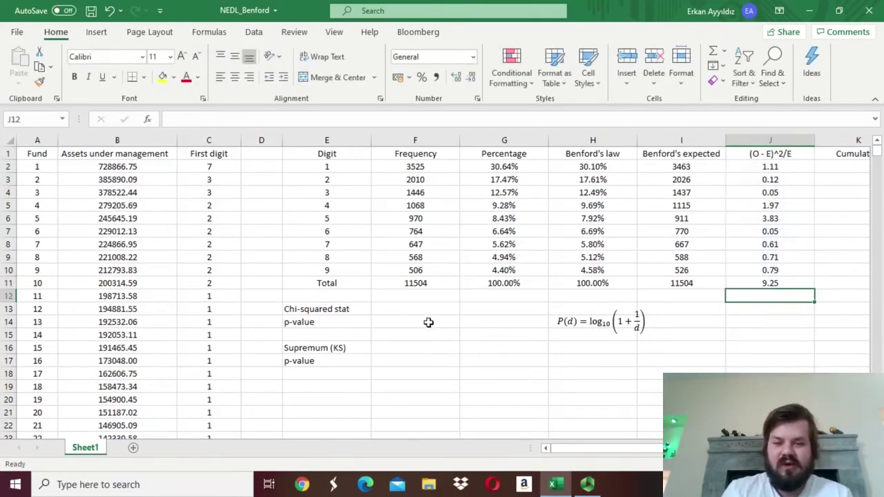
Enter =J11 in F13 as the chi-squared statistic.
left_click(400, 308)
type("=")
left_click(746, 284)
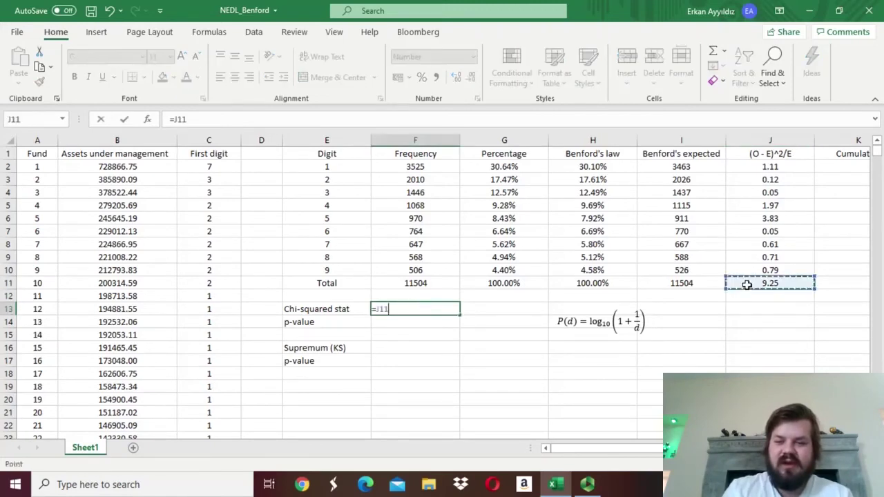
key("Return")
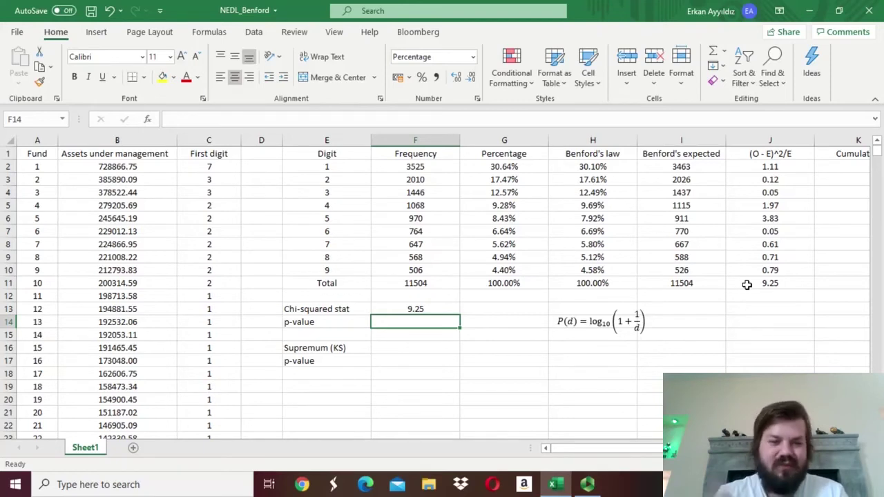
Compute the chi-squared p-value in F14 with =CHISQ.DIST.RT(F13,8).
type("=CHI")
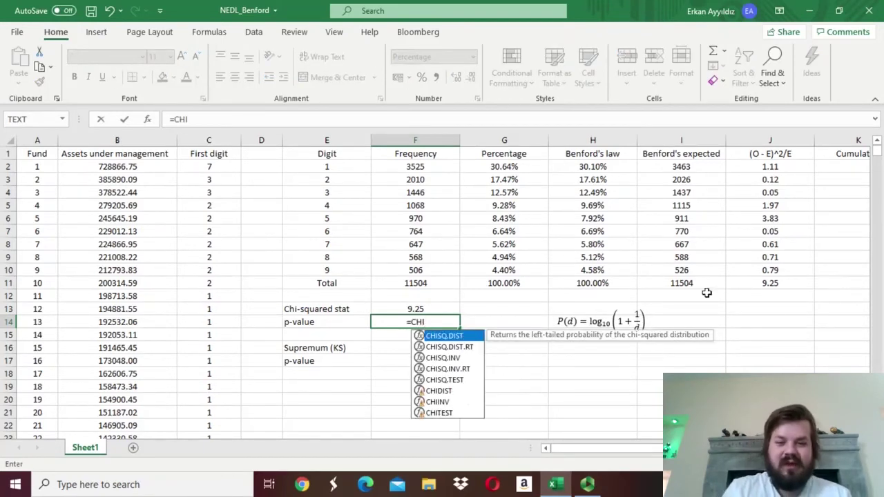
double_click(448, 347)
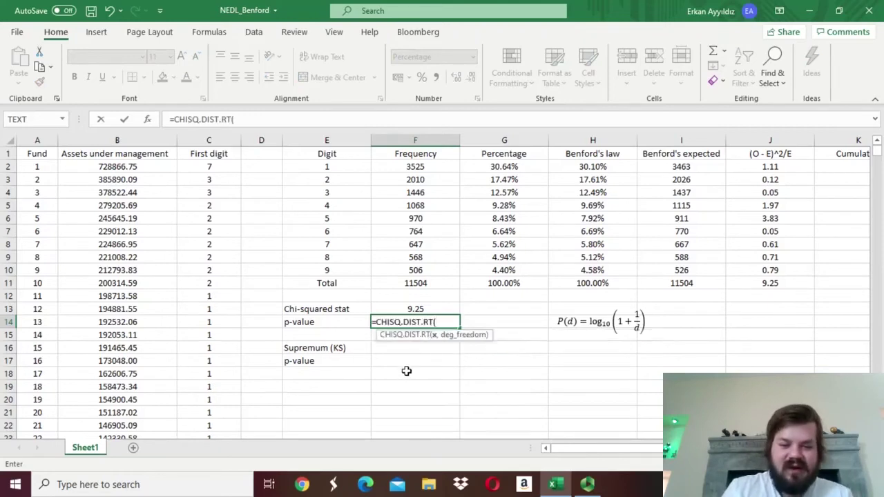
left_click(417, 309)
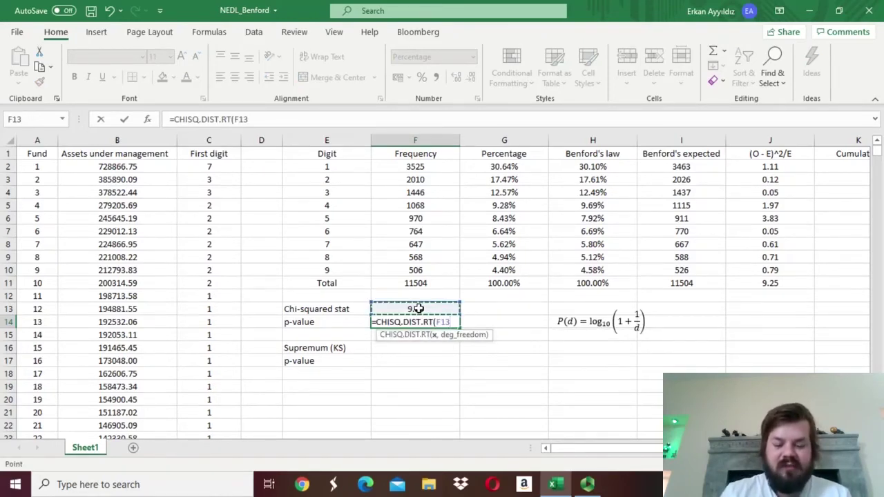
type(",")
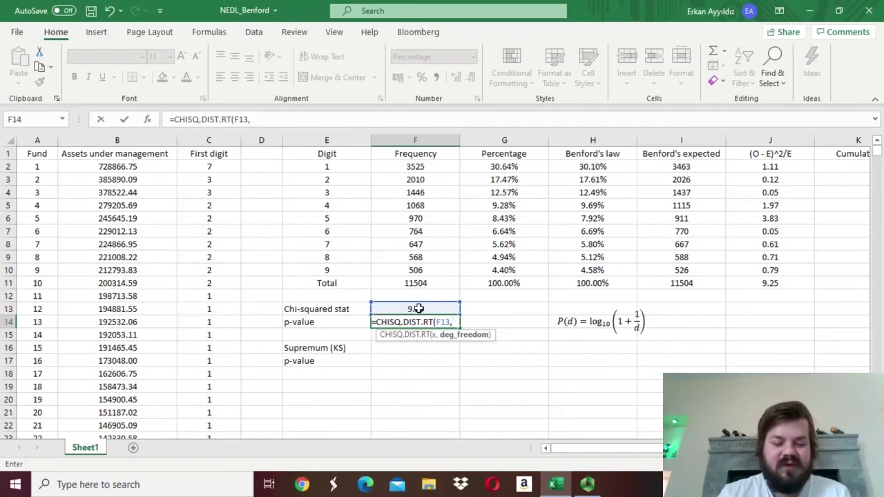
type("8)")
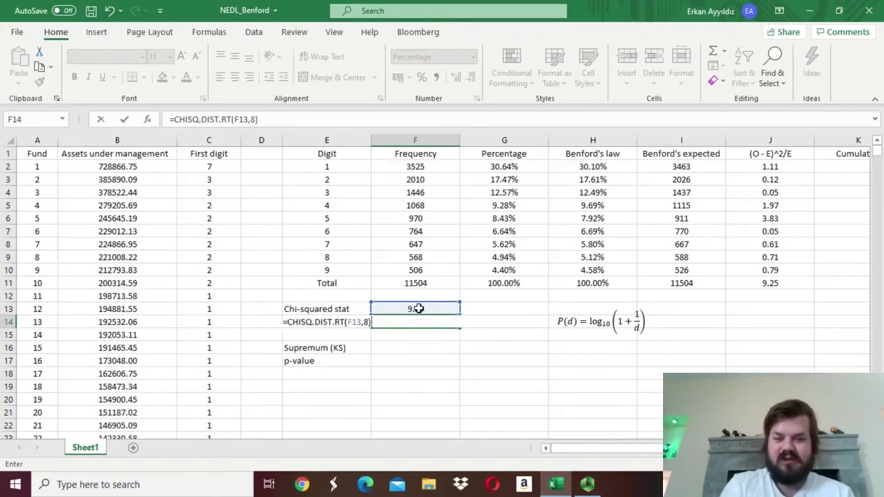
key("Return")
left_click(401, 324)
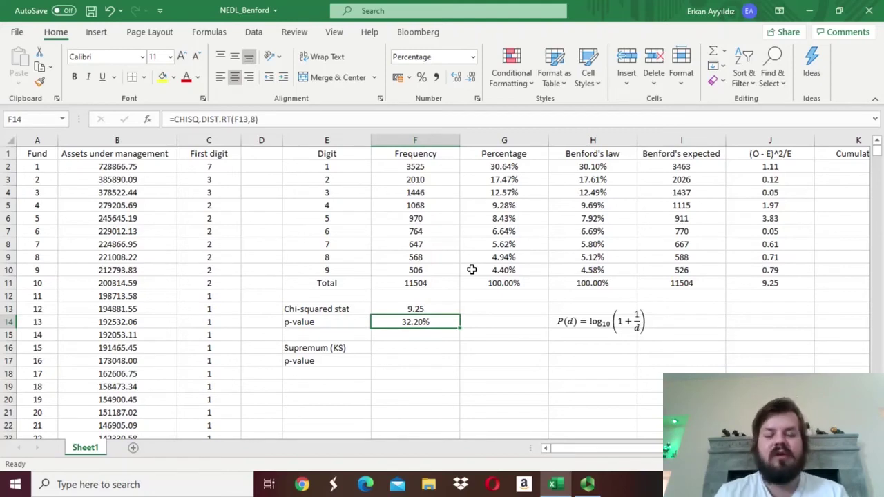
Start the cumulative distributions for digit 1 by entering =G2 in K2 and =H2 in L2.
left_click_drag(842, 218, 731, 231)
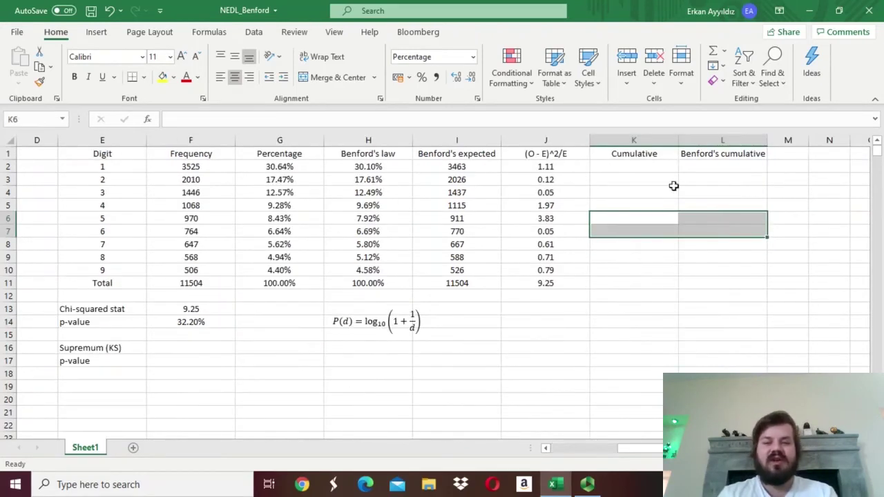
left_click(635, 166)
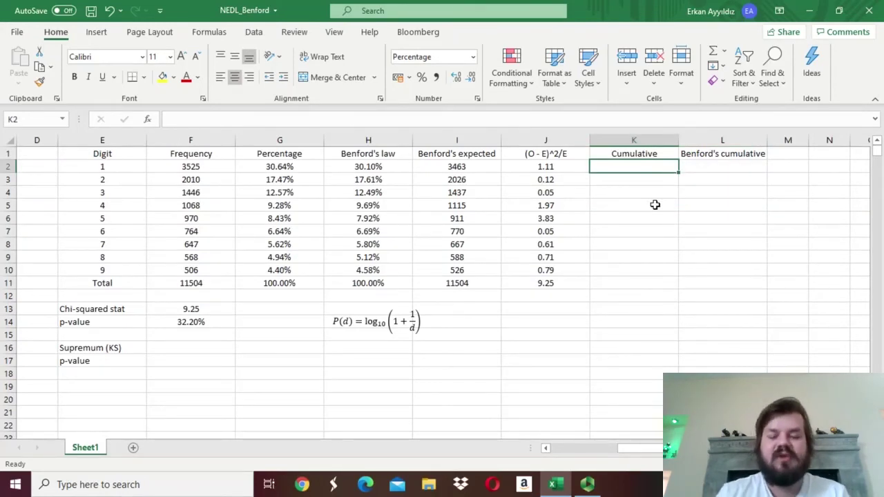
type("=")
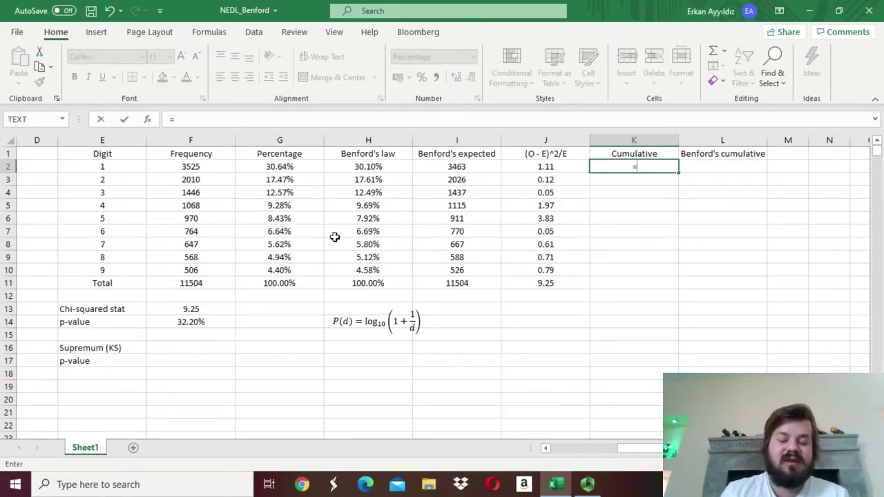
left_click(284, 167)
key("Return")
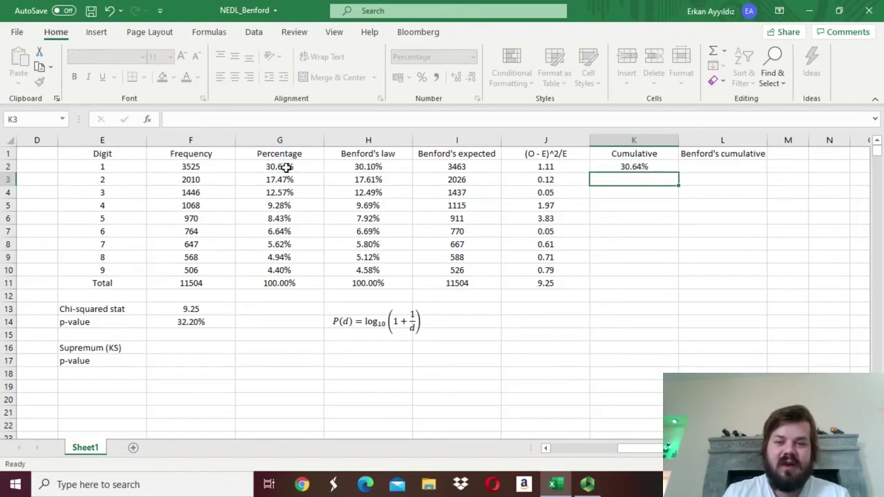
key("Right")
key("Up")
type("=")
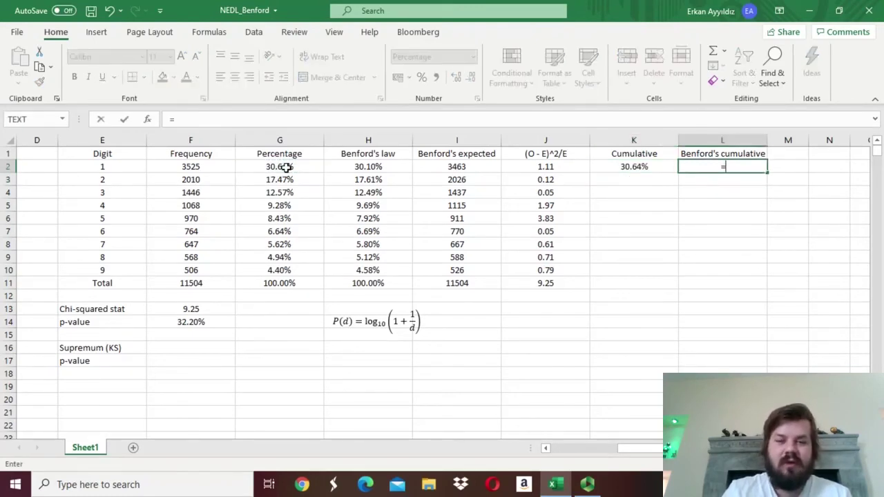
left_click(345, 166)
key("Return")
Enter =K2+G3 in K3 as the observed cumulative percentage for digit 2.
key("Left")
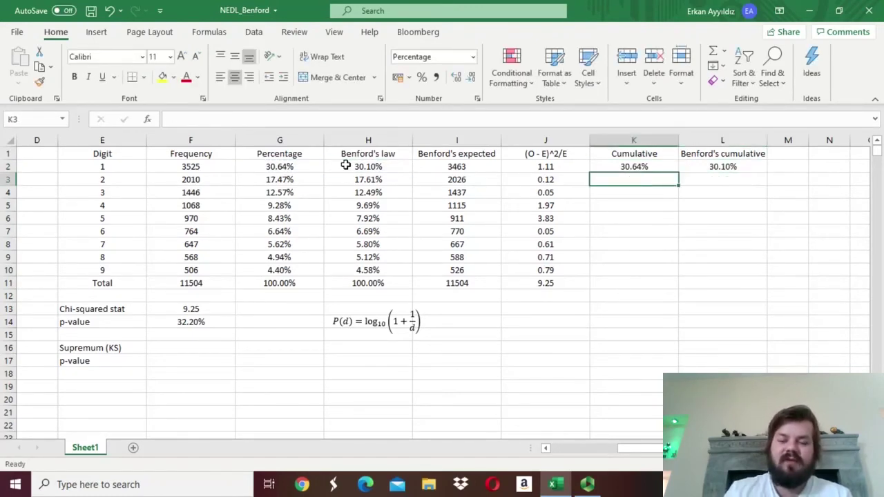
type("=")
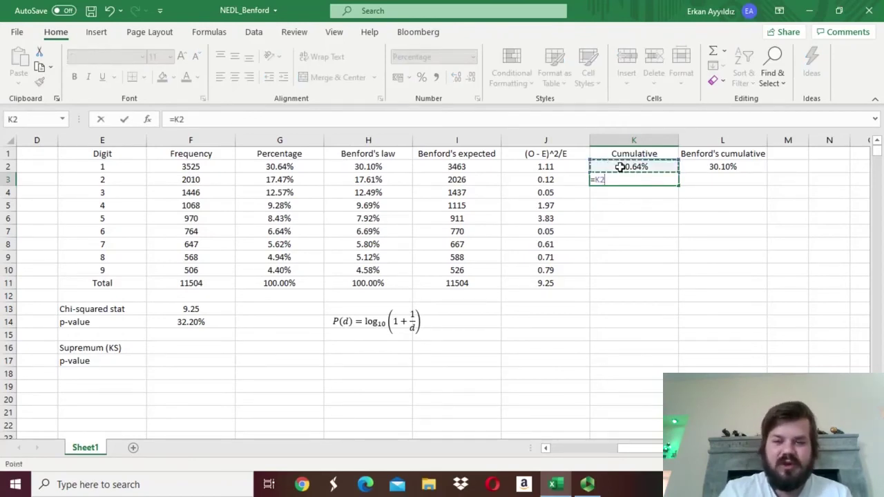
type("+")
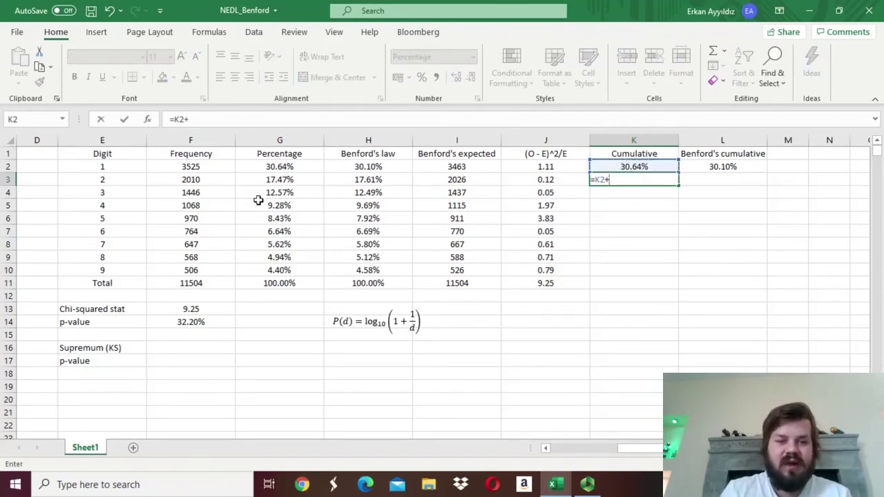
left_click(276, 181)
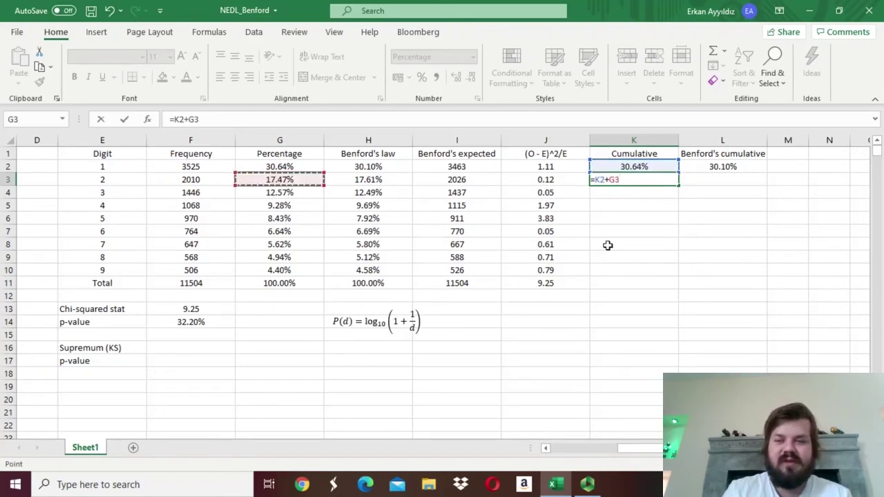
key("Return")
key("Up")
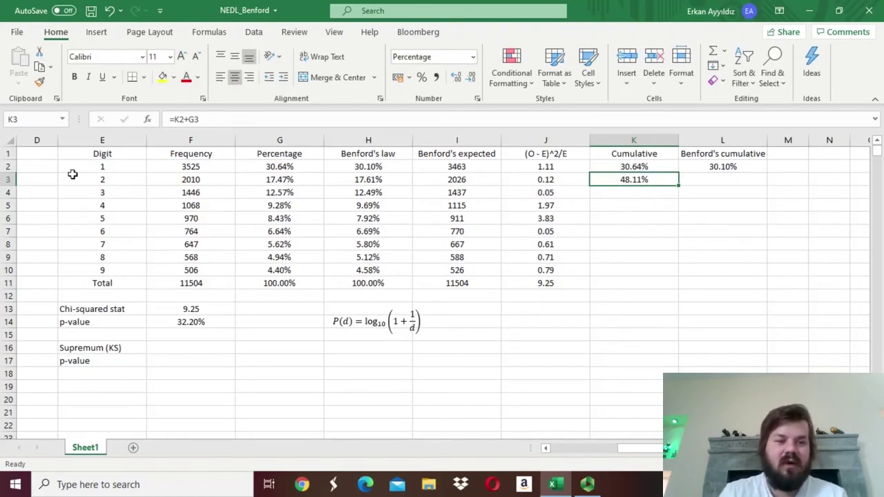
Extend the K3 cumulative formula across to L3 and fill both cumulative columns down to row 10.
left_click_drag(71, 171, 97, 181)
left_click(623, 177)
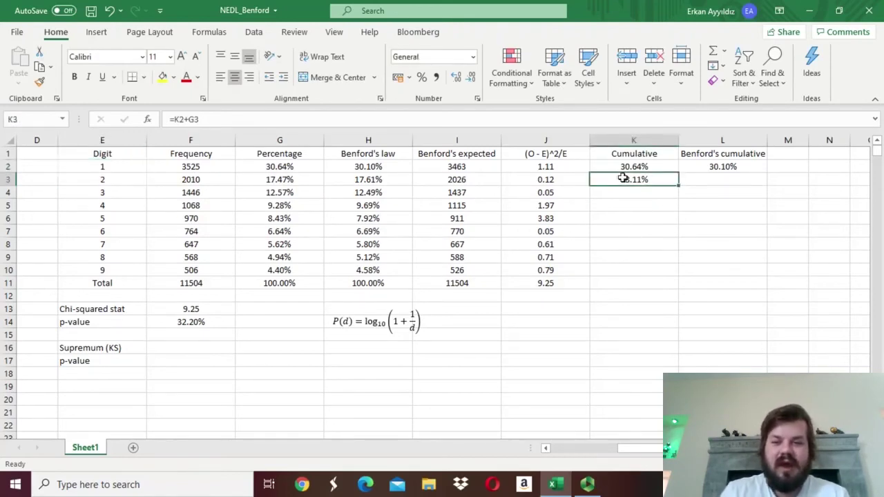
left_click_drag(679, 184, 702, 183)
left_click(716, 183)
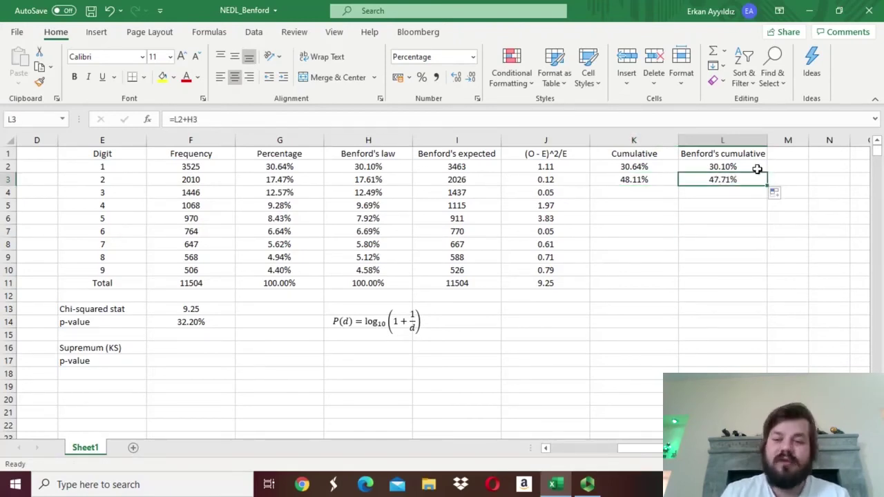
left_click_drag(617, 178, 748, 278)
left_click_drag(635, 269, 721, 272)
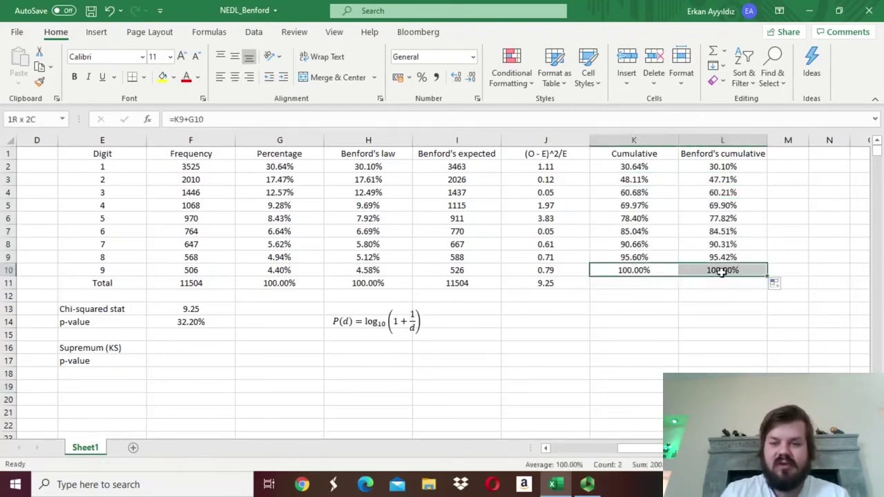
left_click(634, 307)
left_click(634, 270)
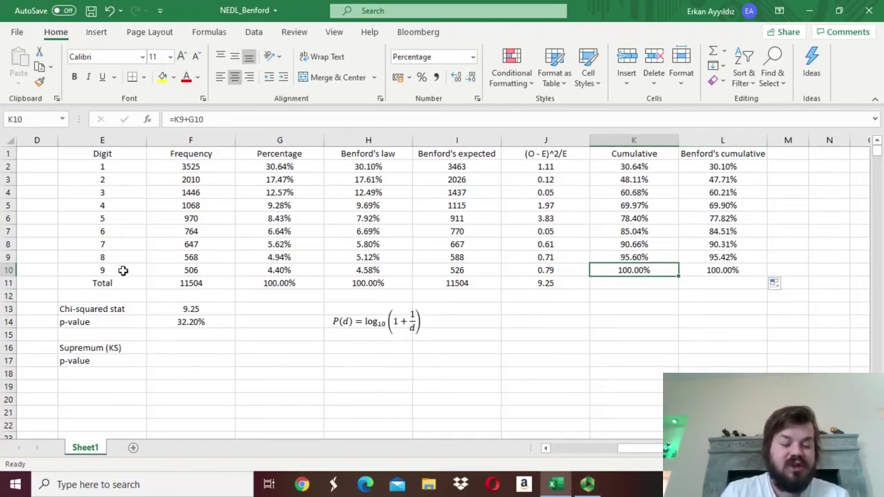
left_click_drag(98, 173, 102, 263)
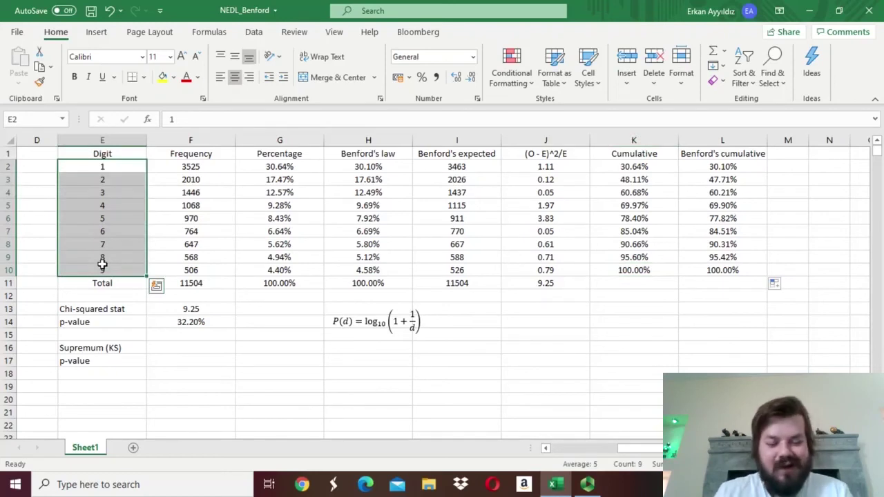
Enter the array formula =MAX(ABS(K2:K10-L2:L10)) in F16 for the Kolmogorov-Smirnov supremum.
left_click(180, 349)
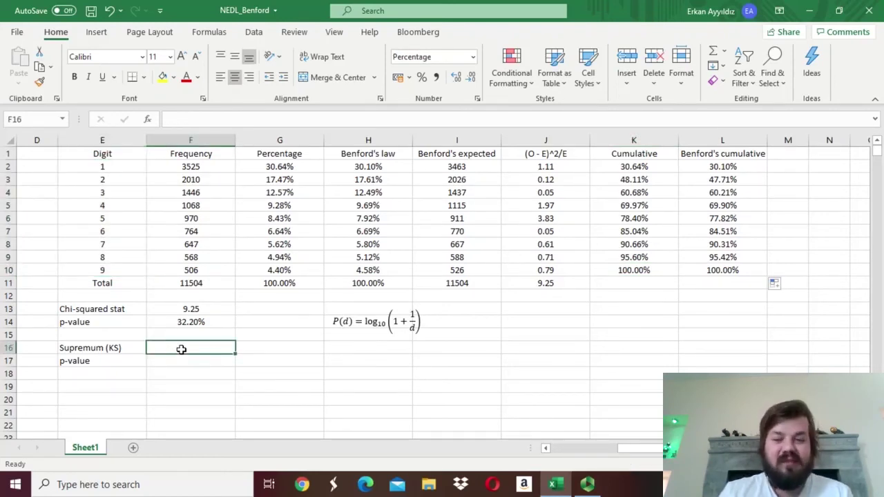
type("=MAX(A")
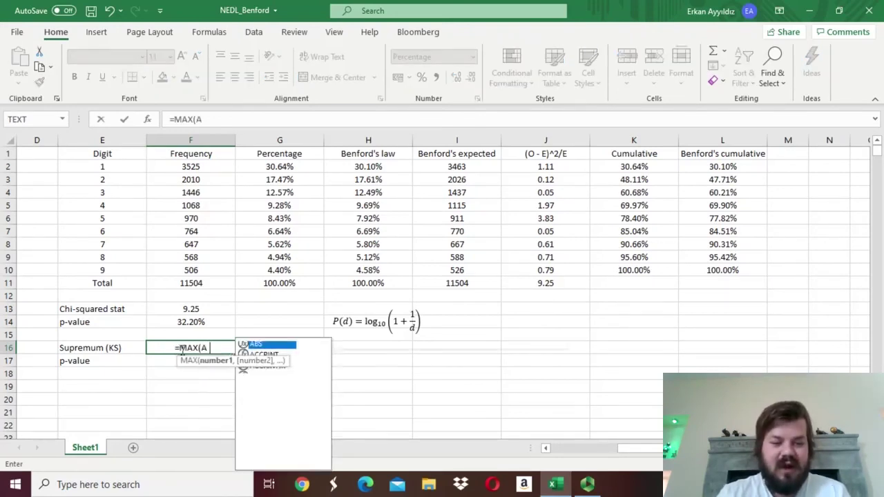
key("Tab")
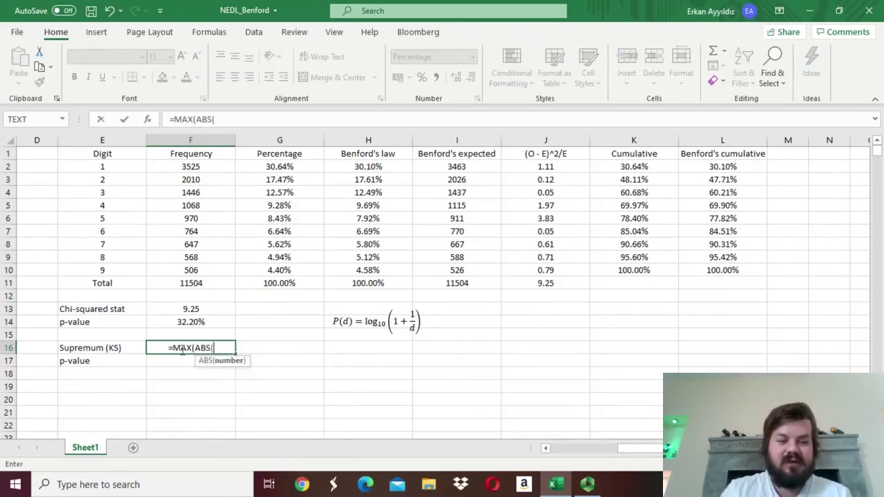
left_click(637, 166)
left_click_drag(636, 167, 643, 268)
type("-")
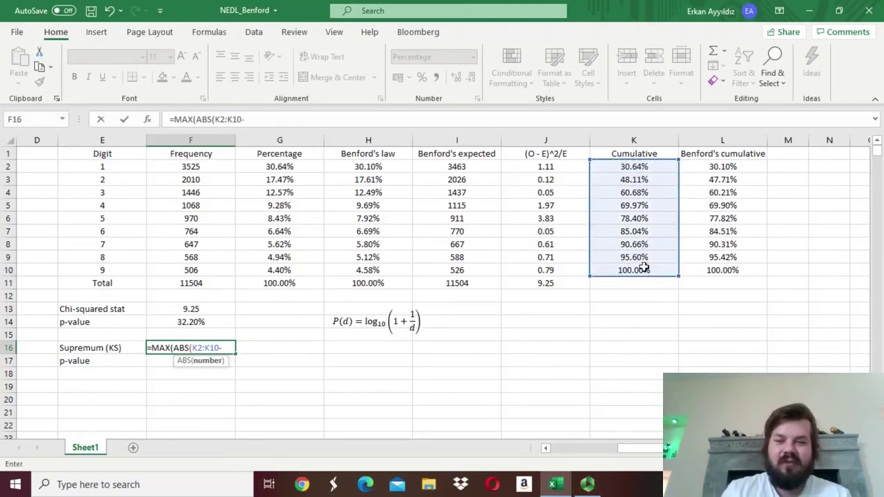
left_click(704, 169)
left_click_drag(704, 169, 708, 264)
type("))")
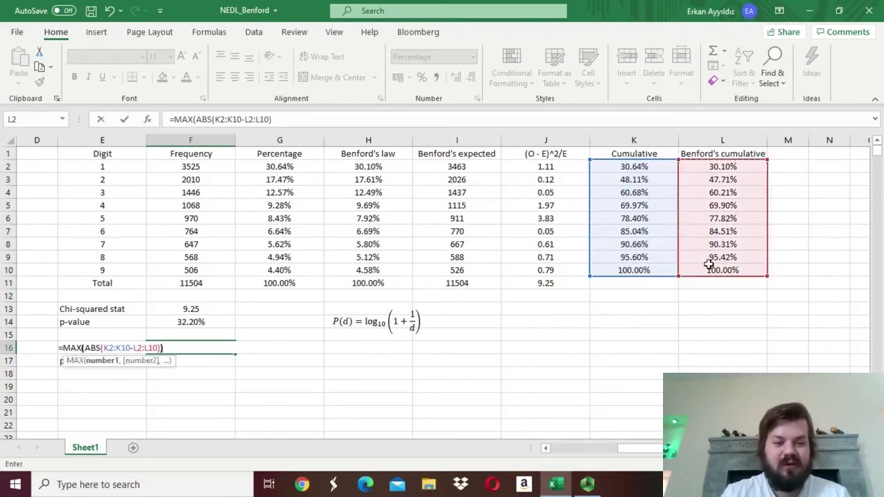
key("ctrl+shift+Return")
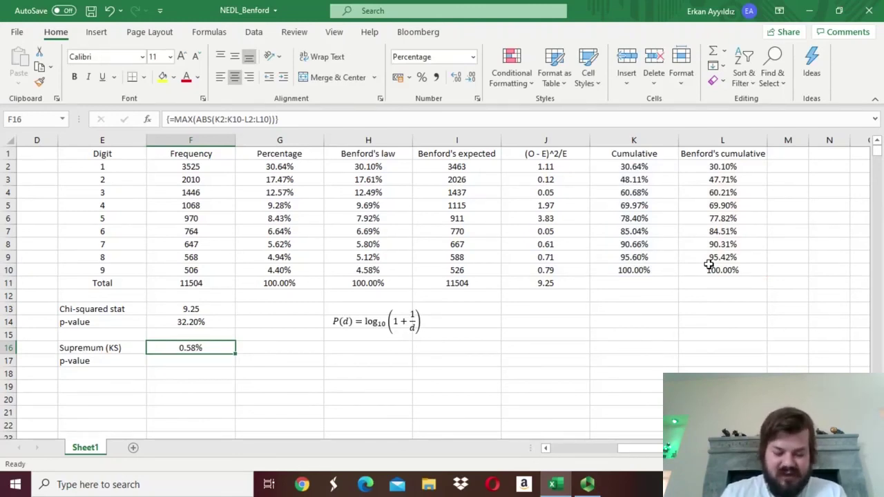
Enter =EXP(-(F16^2)*F11) in F17 to calculate the Kolmogorov-Smirnov p-value from the supremum and total frequency.
key("Down")
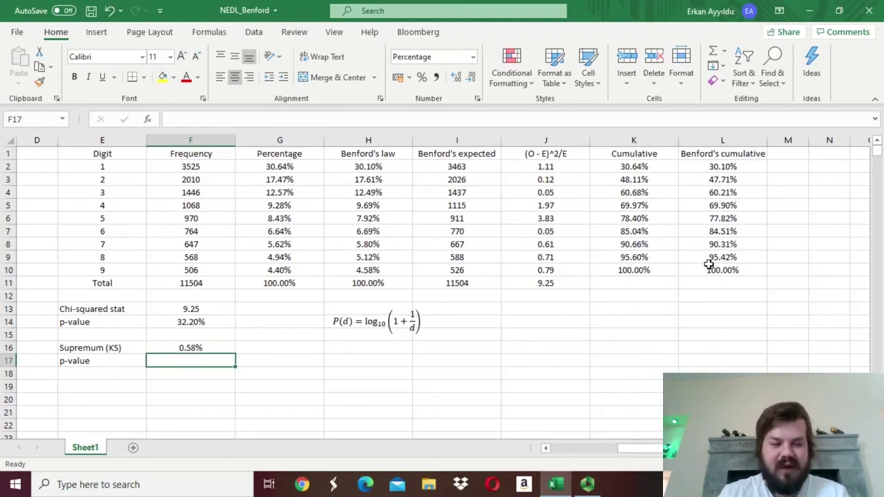
type("=")
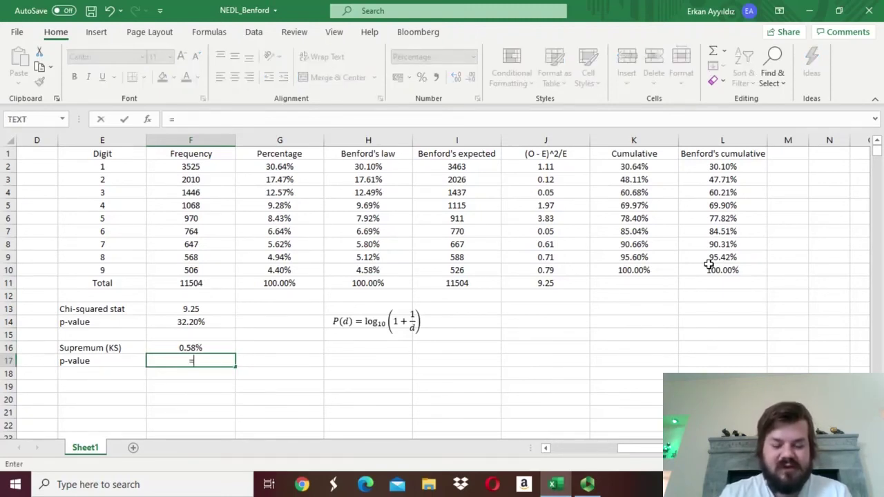
type("EXP(-(")
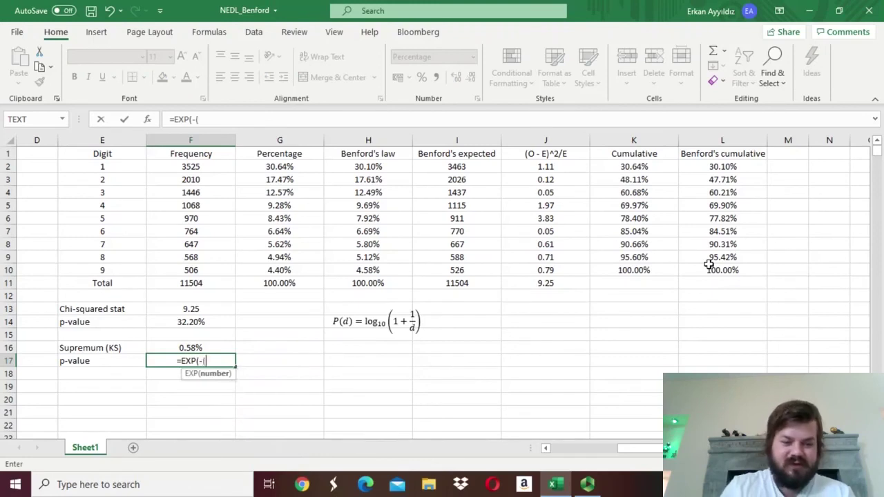
left_click(172, 348)
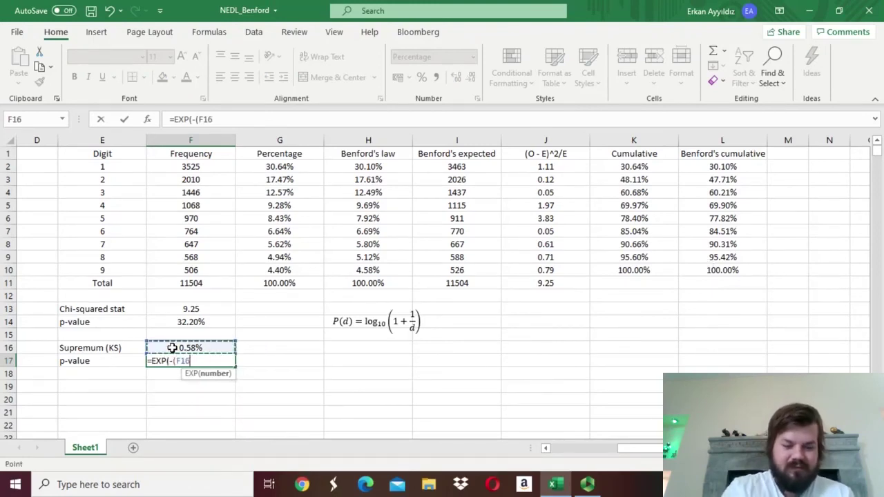
type("^2)*")
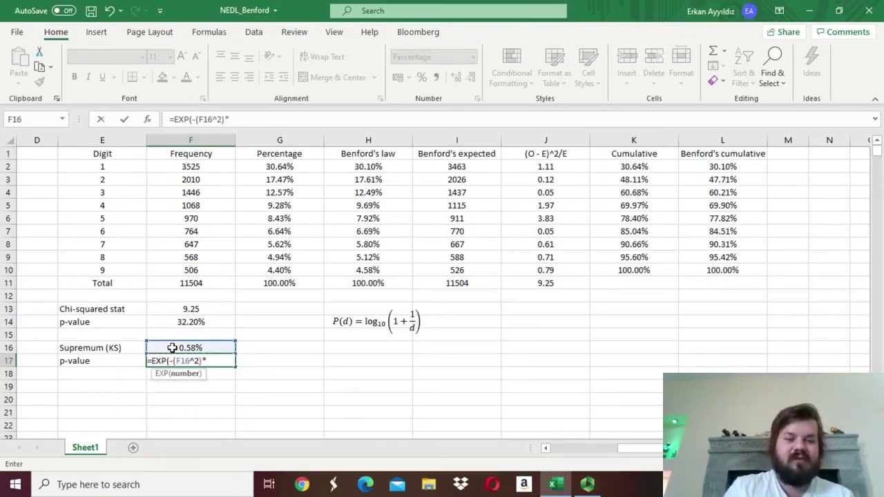
left_click(177, 282)
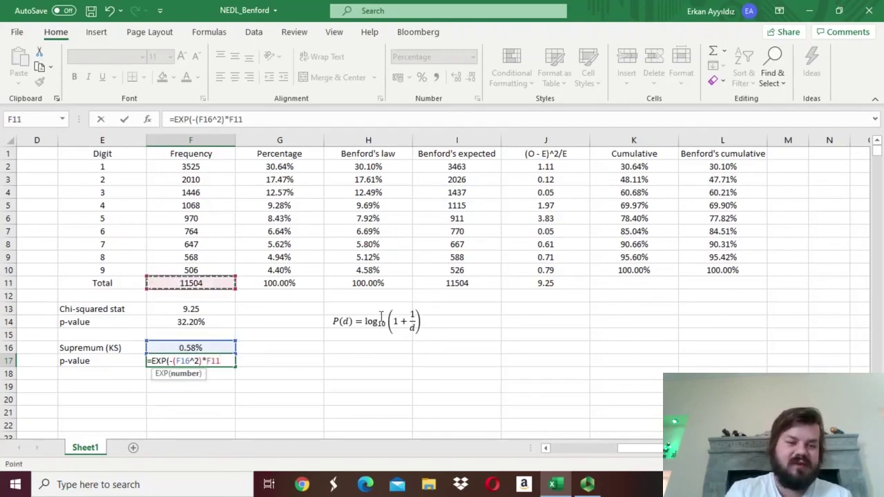
type(")")
key("Return")
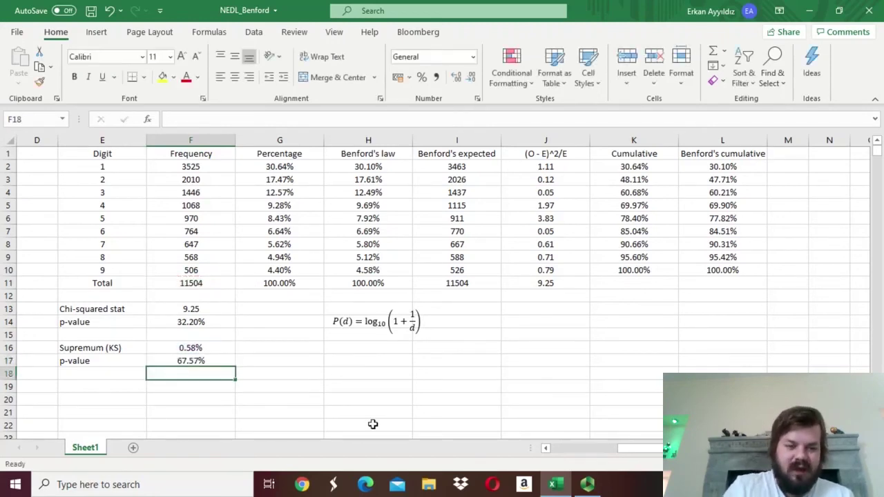
key("Up")
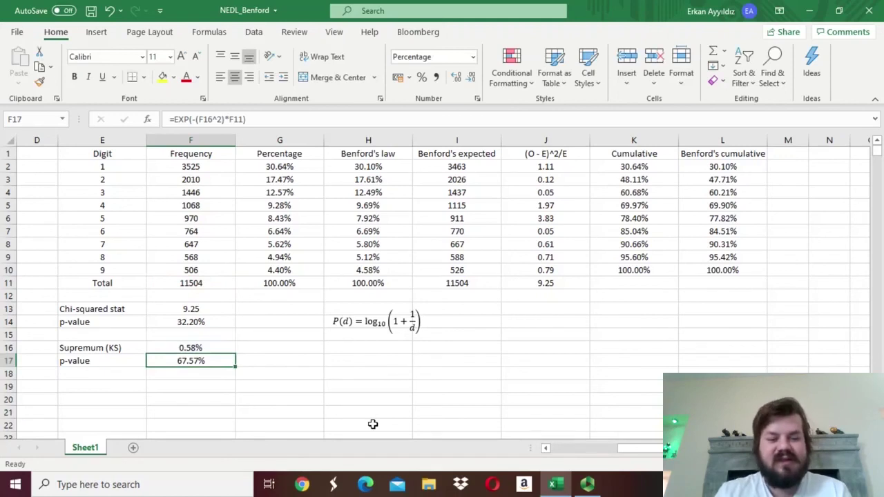